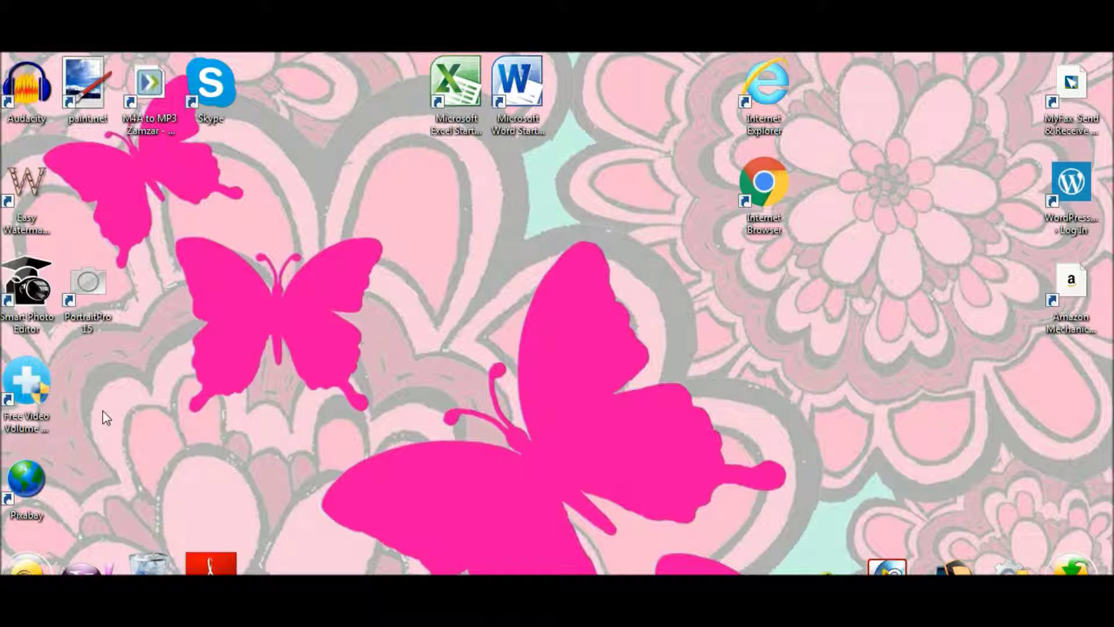
Step: Launch Word Starter and insert the butterfly photo from 0 - Holding Zone at 3.66" by 6.5"
{"action": "double_click", "coordinate": [513, 82]}
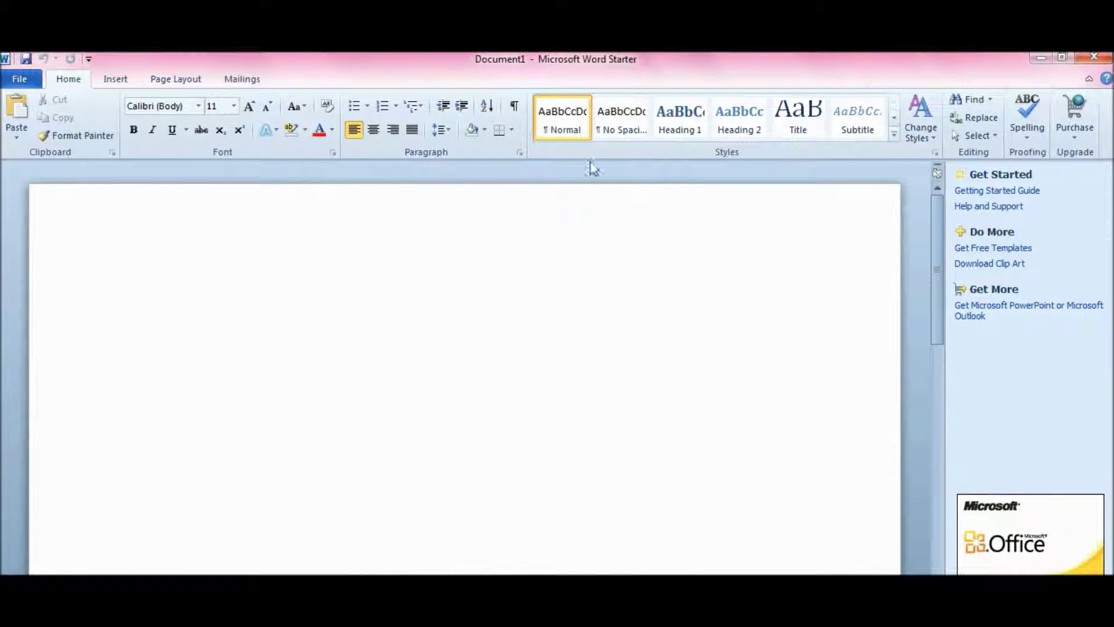
{"action": "mouse_move", "coordinate": [3, 386]}
{"action": "left_click", "coordinate": [116, 82]}
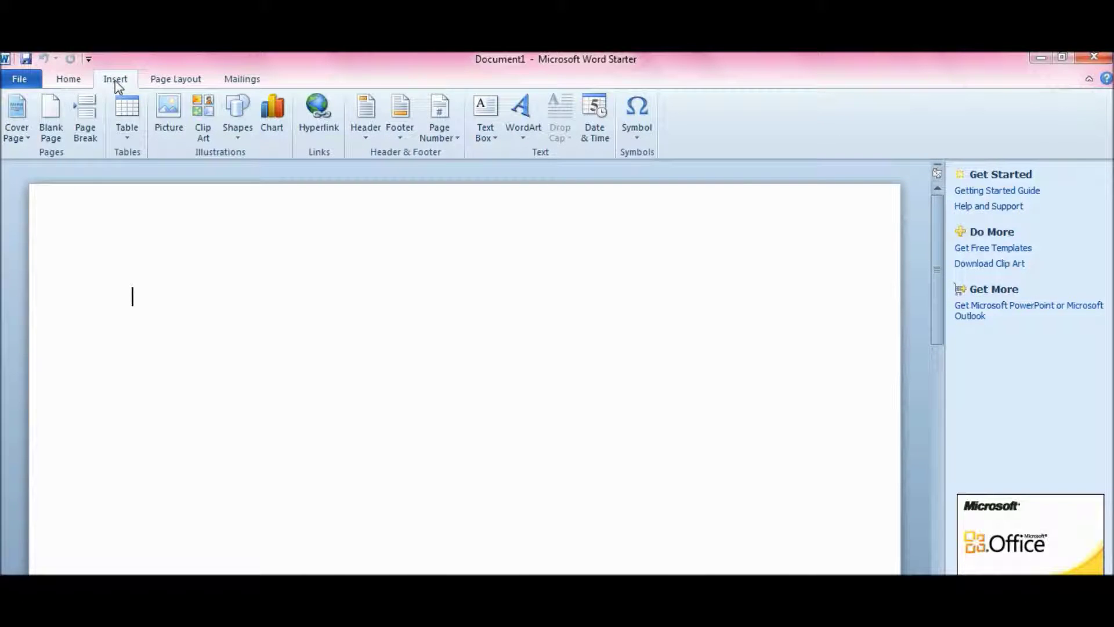
{"action": "left_click", "coordinate": [172, 112]}
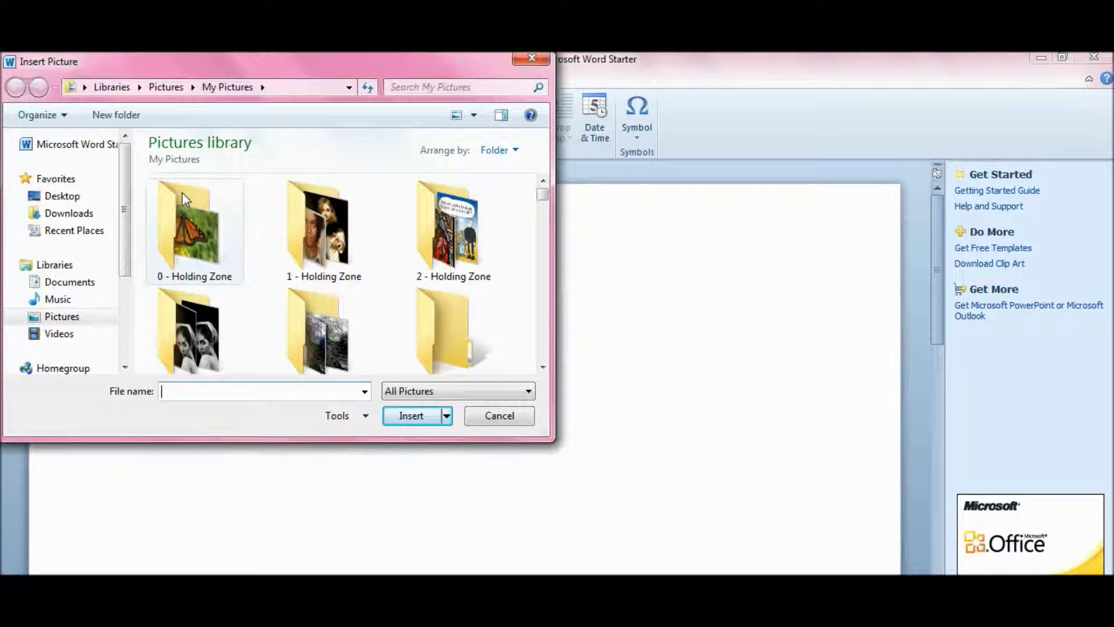
{"action": "double_click", "coordinate": [183, 198]}
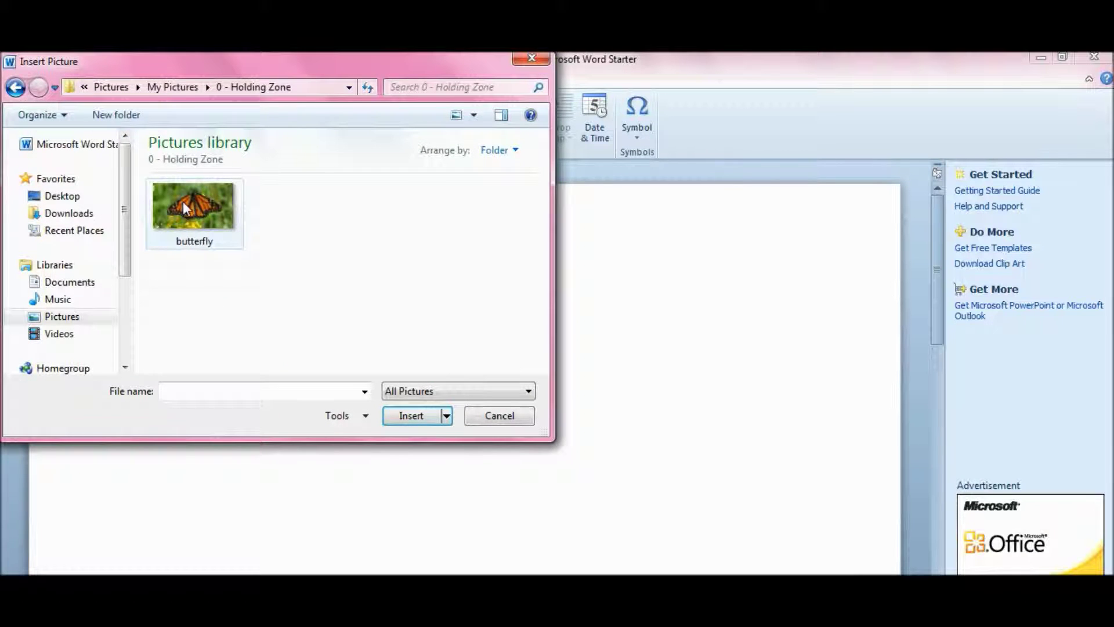
{"action": "double_click", "coordinate": [182, 201]}
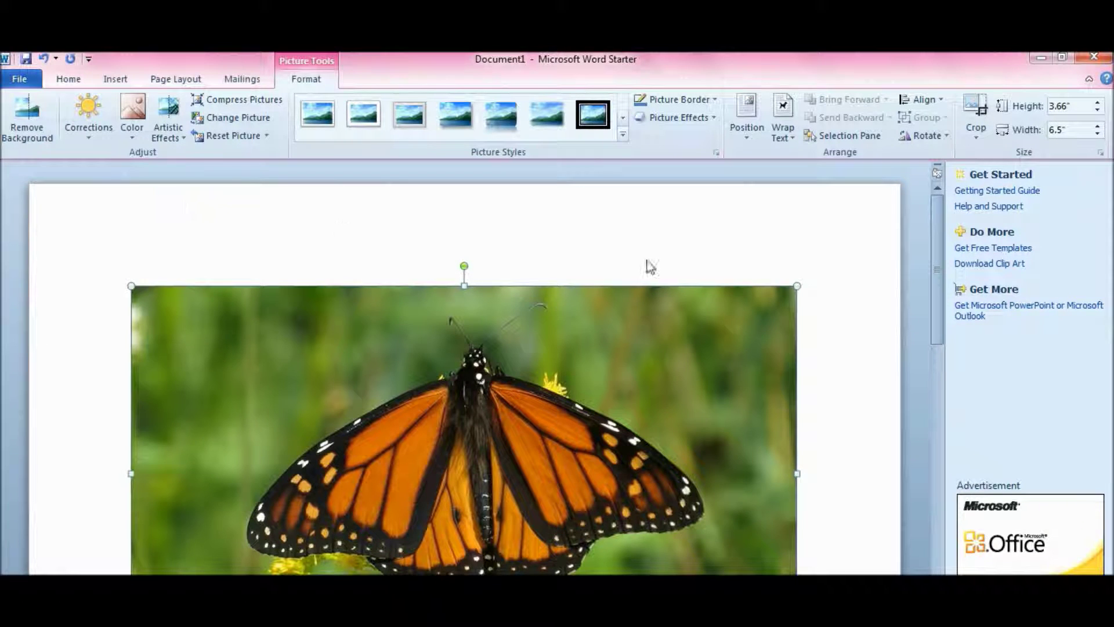
{"action": "scroll", "coordinate": [945, 285], "scroll_direction": "down", "scroll_amount": 3}
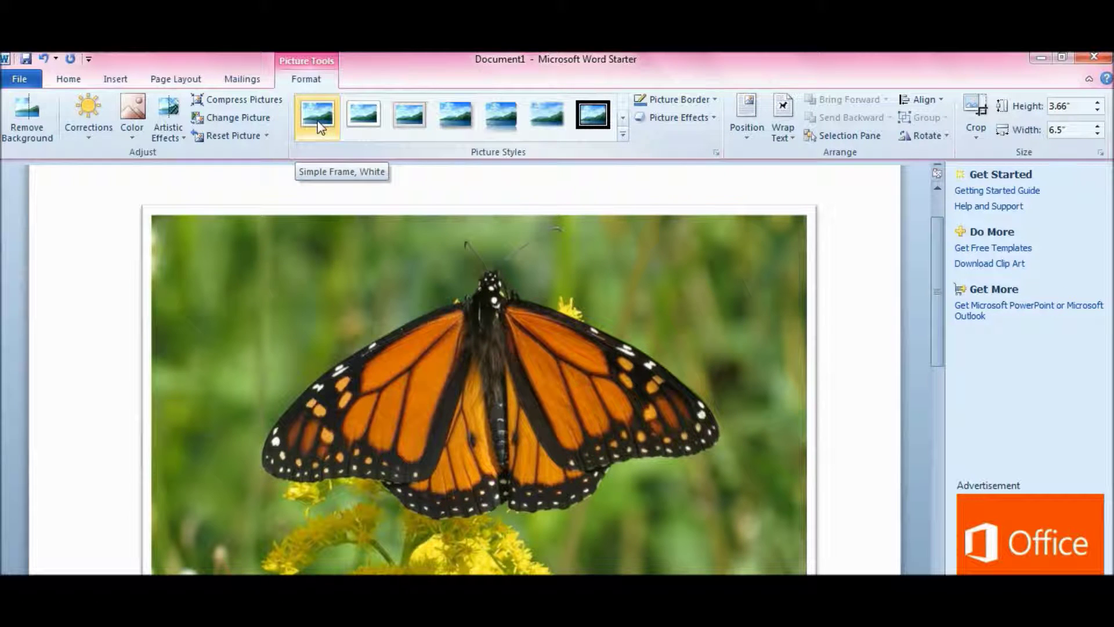
Step: Try simple white, beveled matte white and thick black frame styles on the photo, browsing further style rows
{"action": "left_click", "coordinate": [318, 127]}
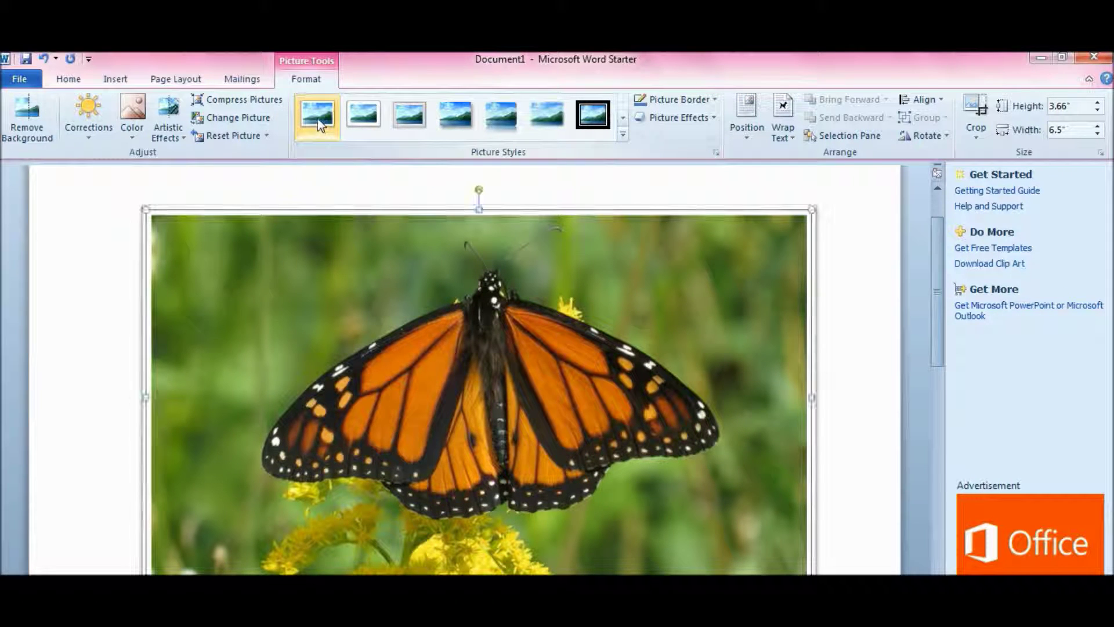
{"action": "left_click", "coordinate": [374, 118]}
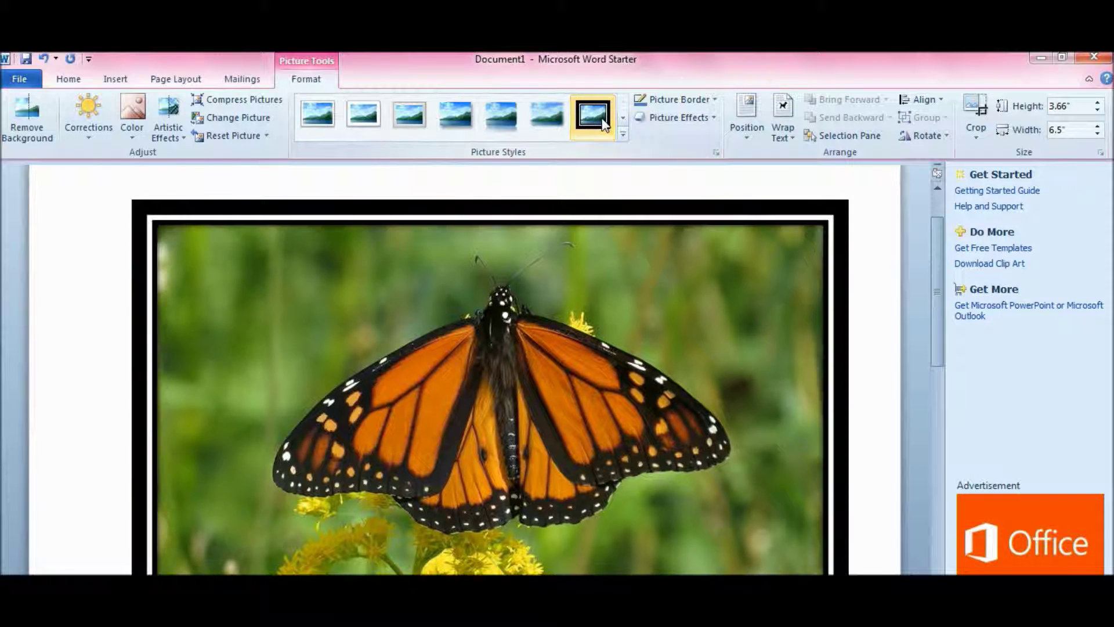
{"action": "left_click", "coordinate": [604, 119]}
{"action": "left_click", "coordinate": [623, 118]}
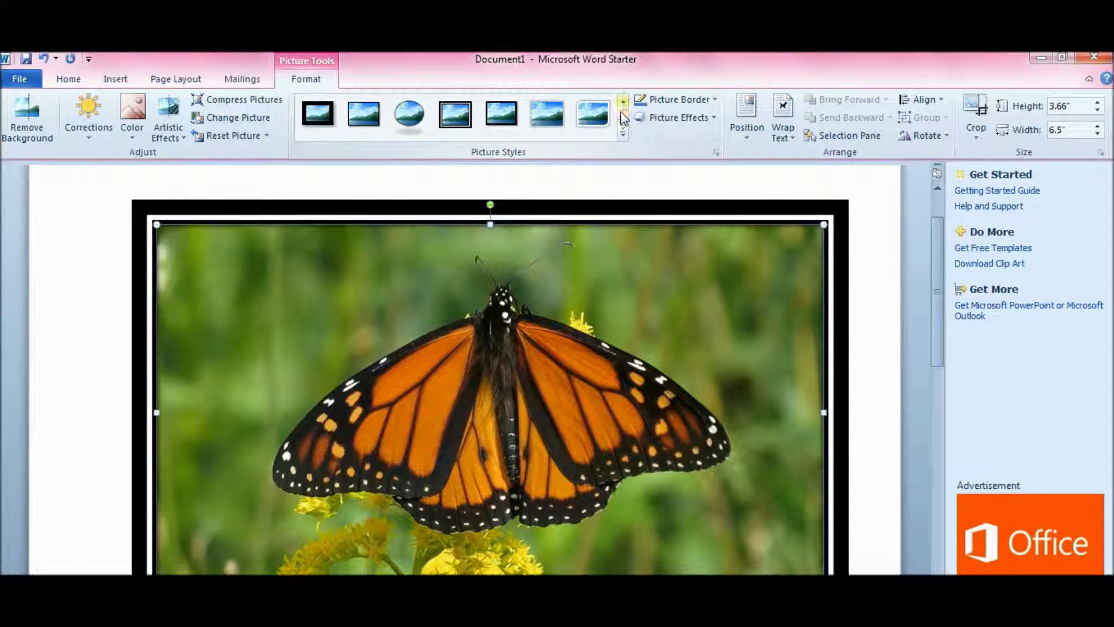
{"action": "left_click", "coordinate": [623, 104]}
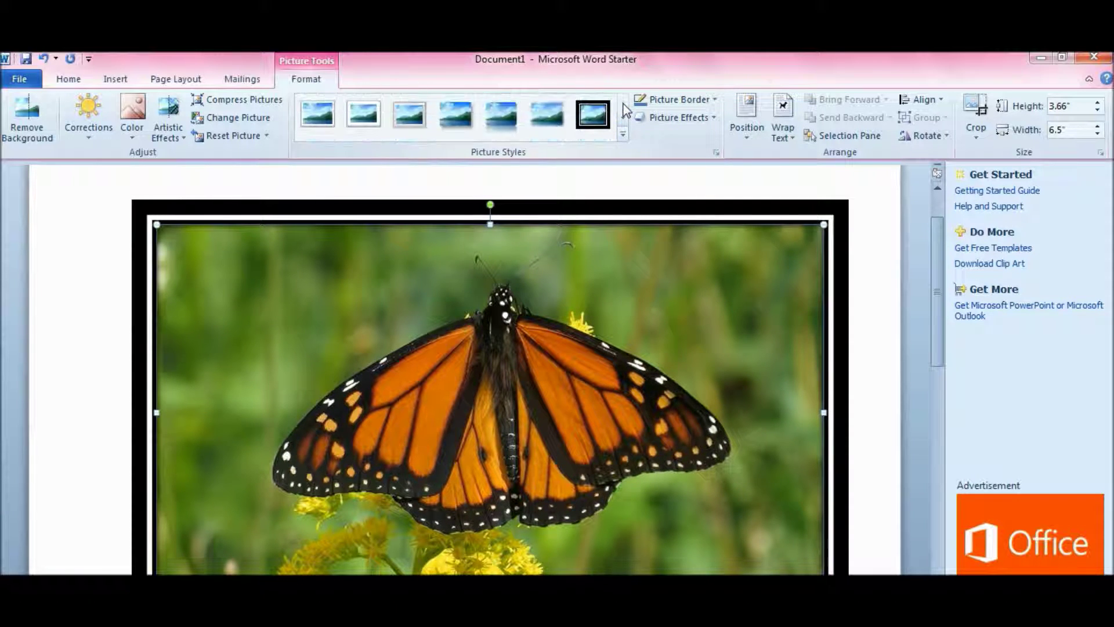
{"action": "left_click", "coordinate": [625, 117]}
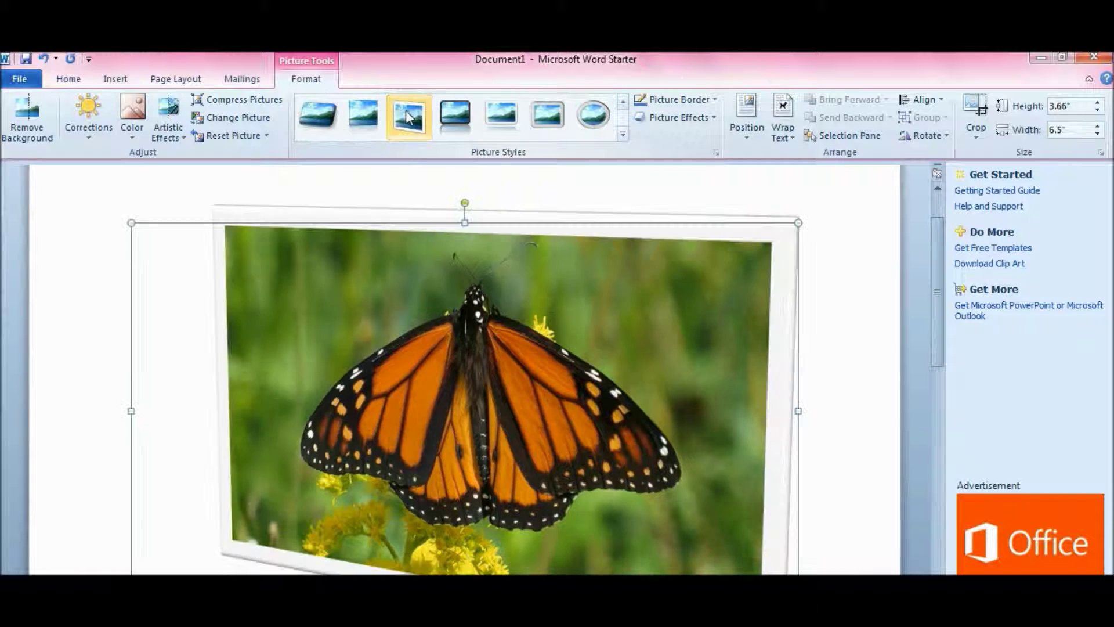
Step: Try tilted white and oval frames, then settle back on the Simple Frame, White style
{"action": "left_click", "coordinate": [406, 111]}
{"action": "left_click", "coordinate": [599, 121]}
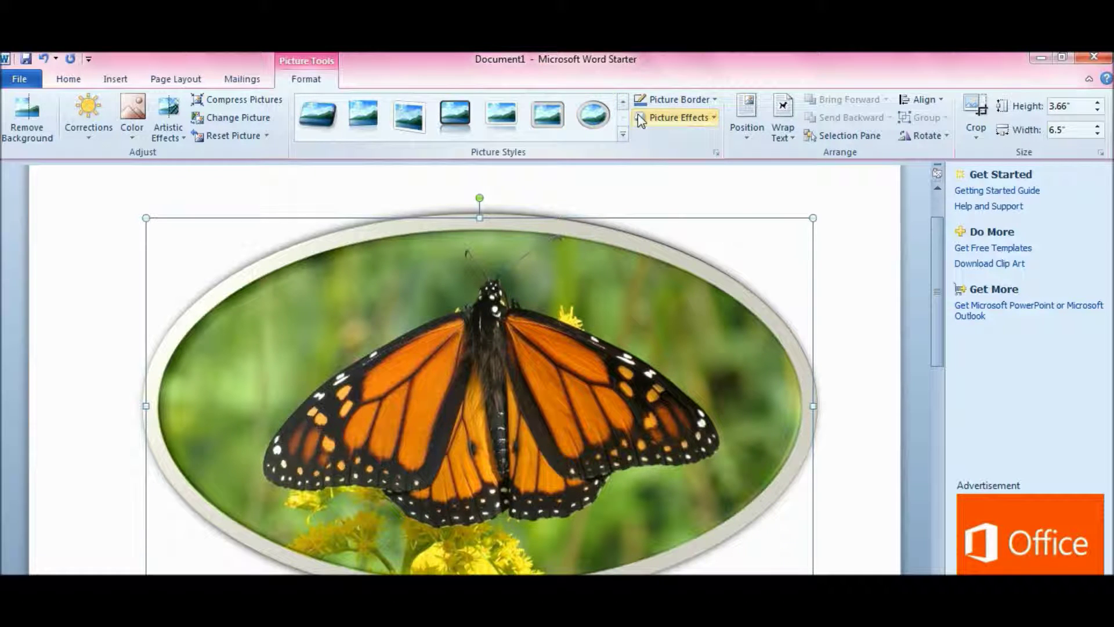
{"action": "left_click", "coordinate": [622, 103]}
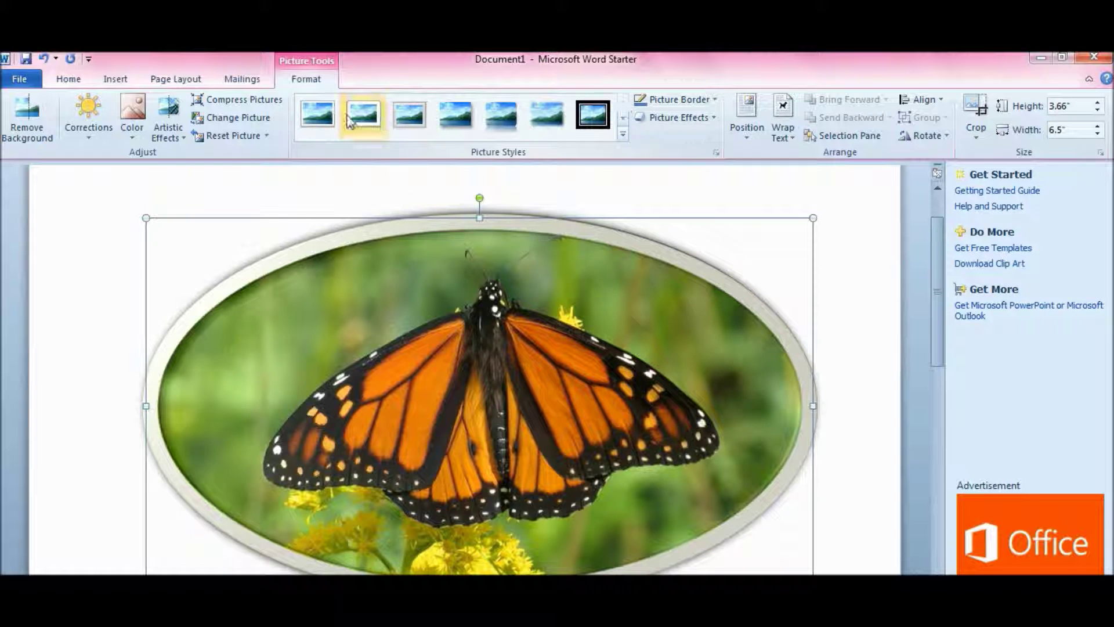
{"action": "left_click", "coordinate": [321, 119]}
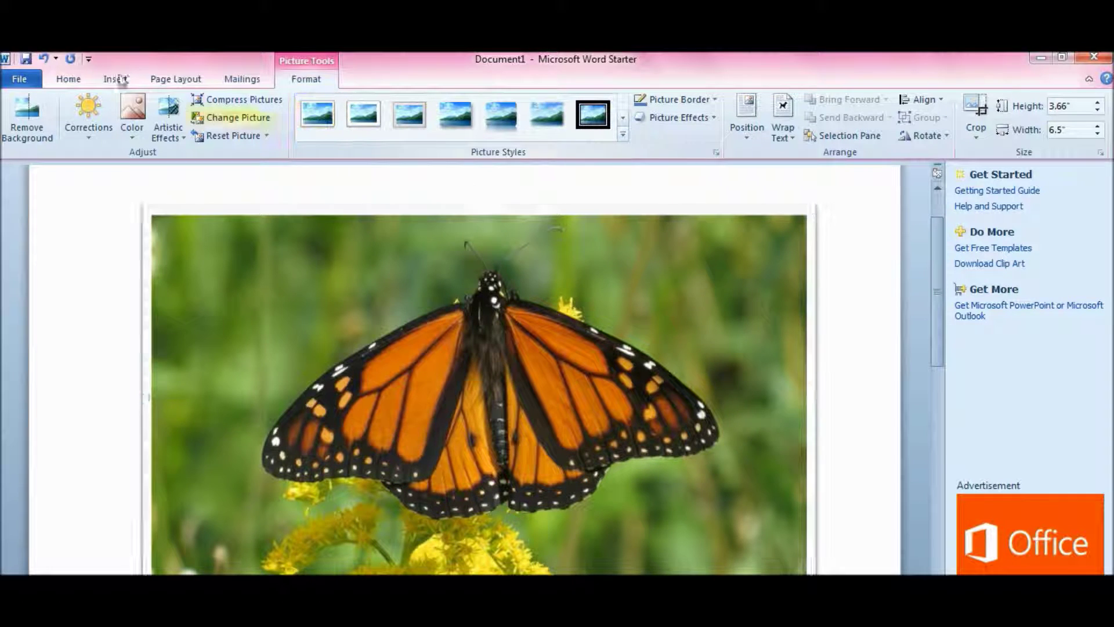
{"action": "left_click", "coordinate": [74, 81]}
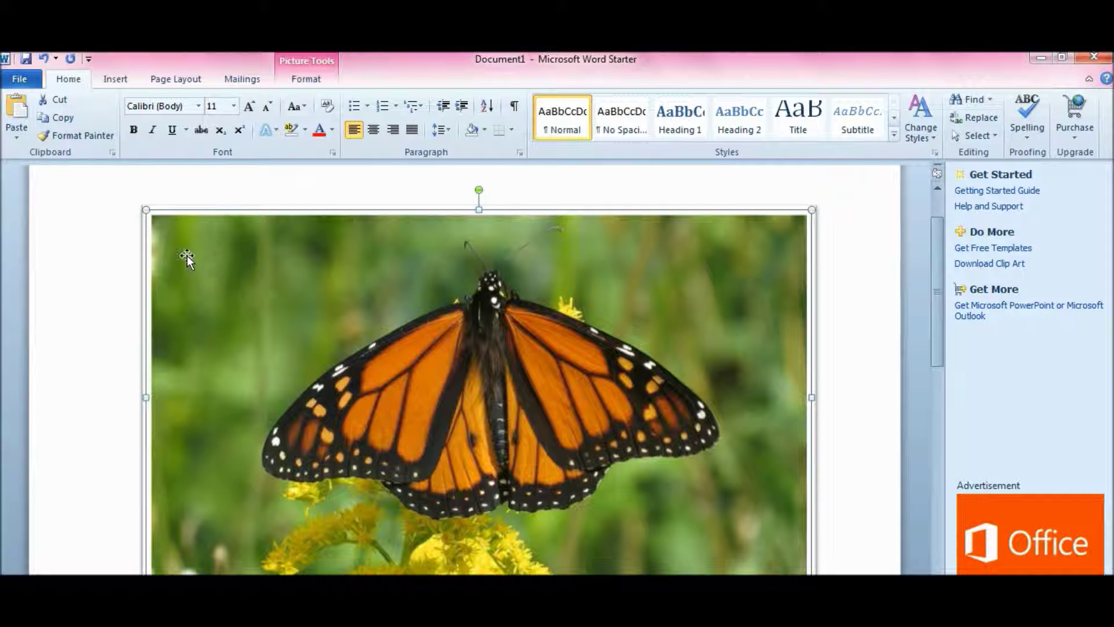
Step: Delete the framed photo and reinsert a plain butterfly photo at 3.66" by 6.5"
{"action": "key", "text": "Delete"}
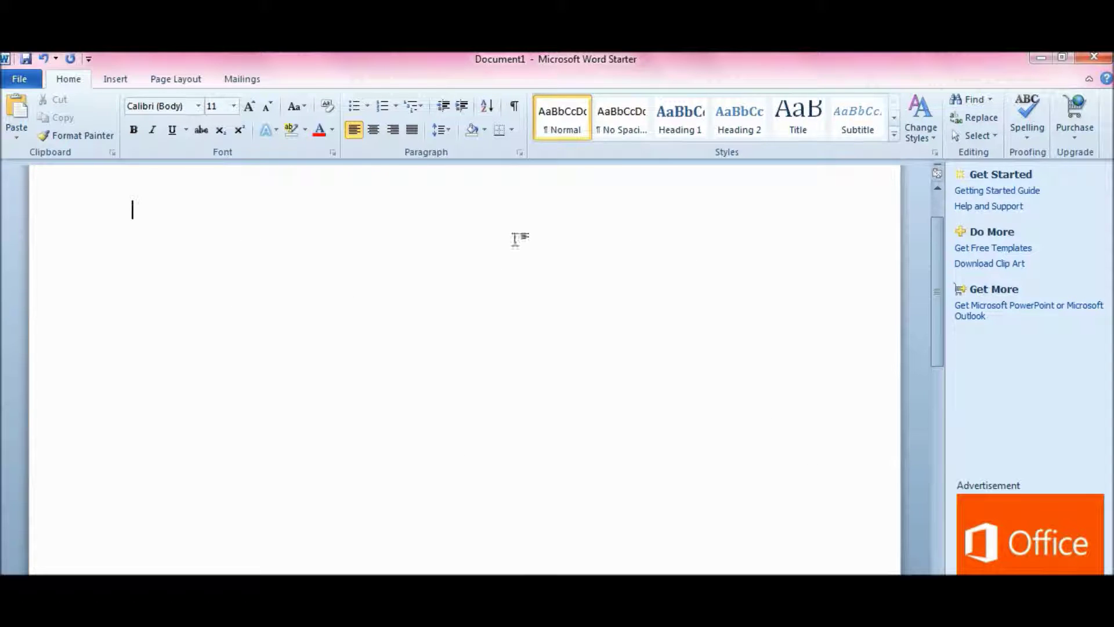
{"action": "left_click", "coordinate": [121, 81]}
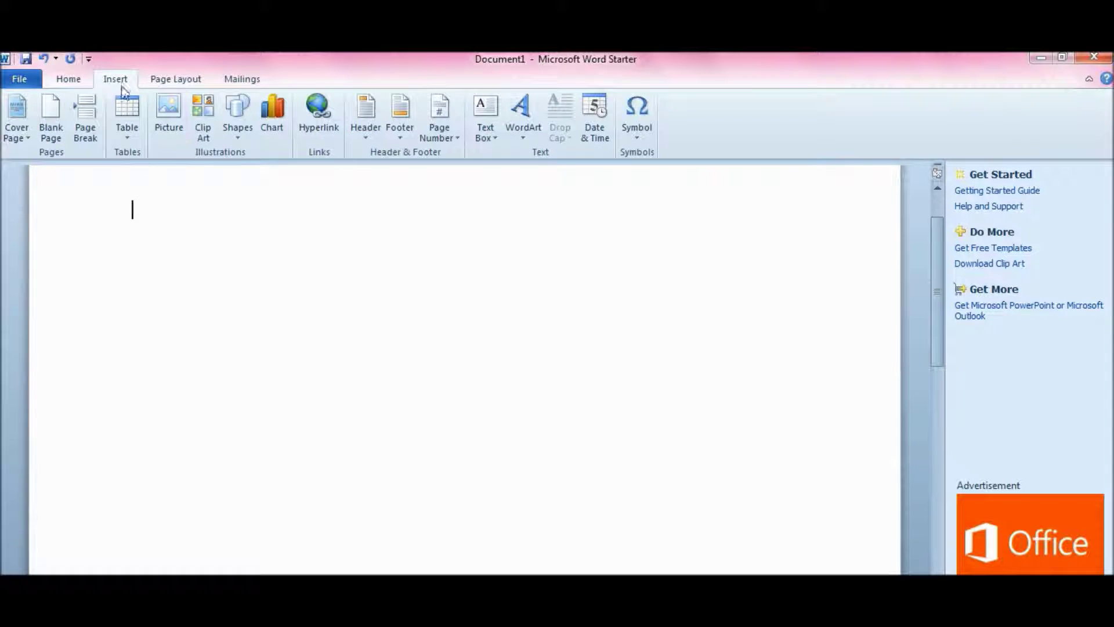
{"action": "left_click", "coordinate": [169, 119]}
{"action": "double_click", "coordinate": [219, 220]}
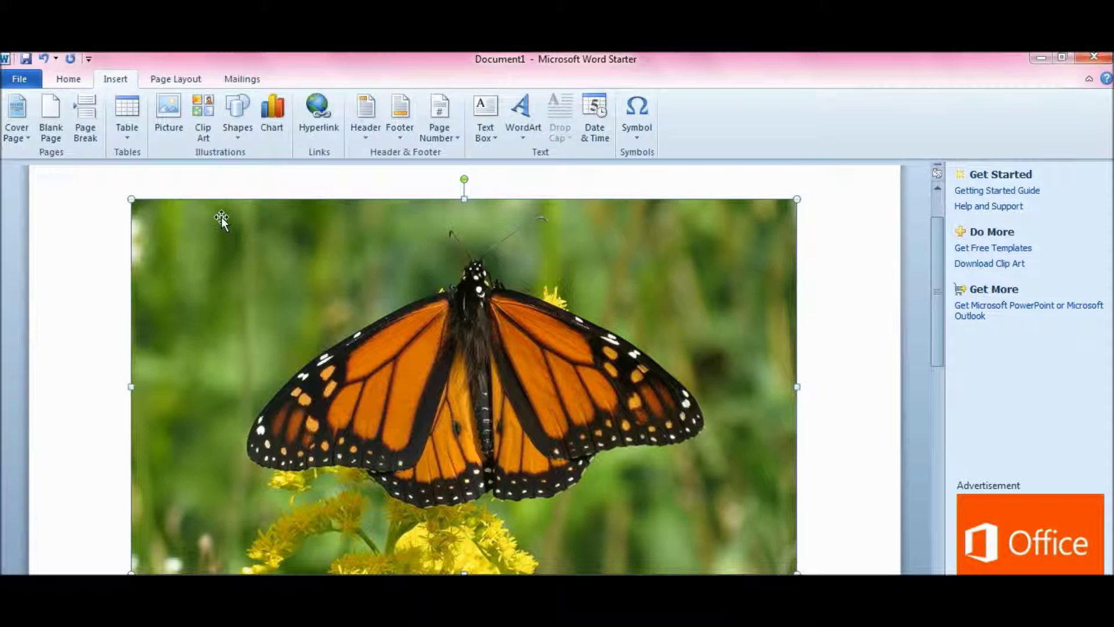
{"action": "left_click", "coordinate": [864, 281]}
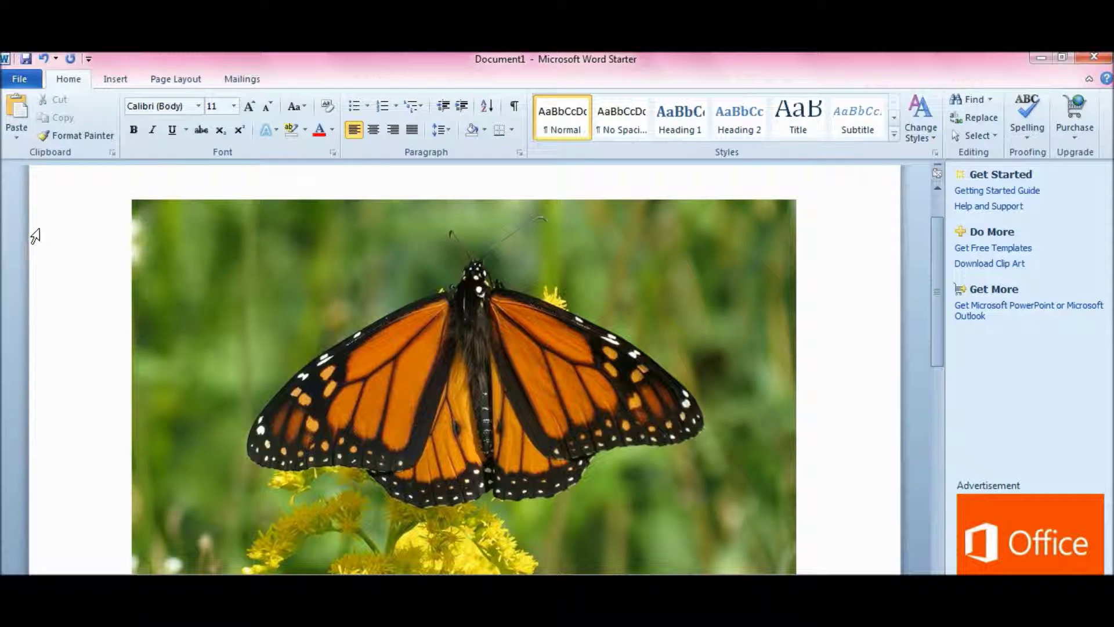
{"action": "left_click", "coordinate": [264, 372]}
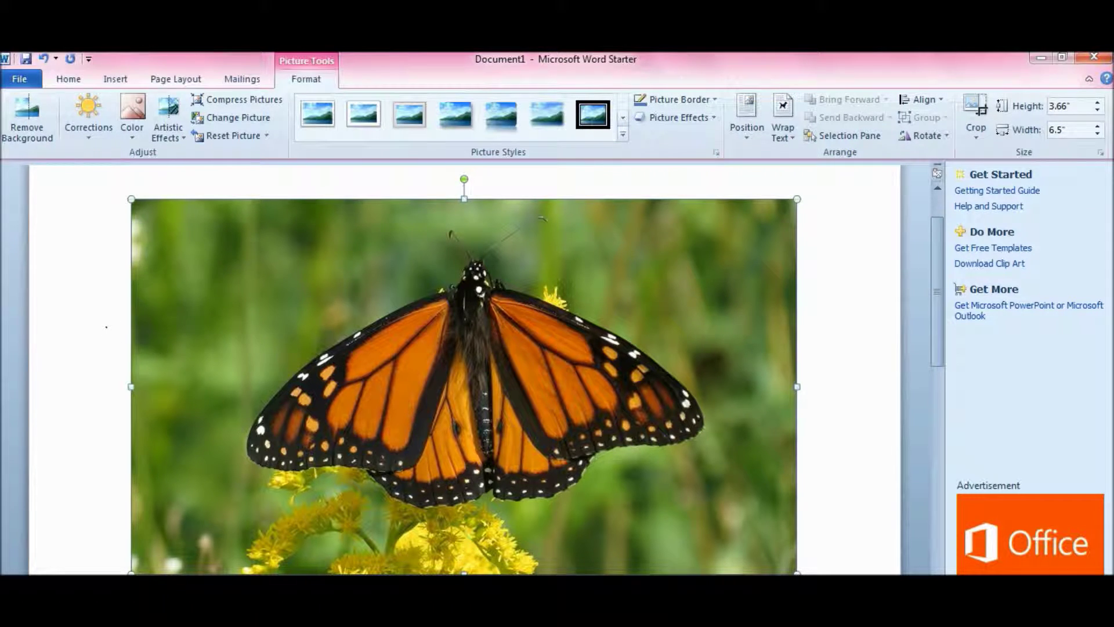
{"action": "left_click", "coordinate": [99, 318]}
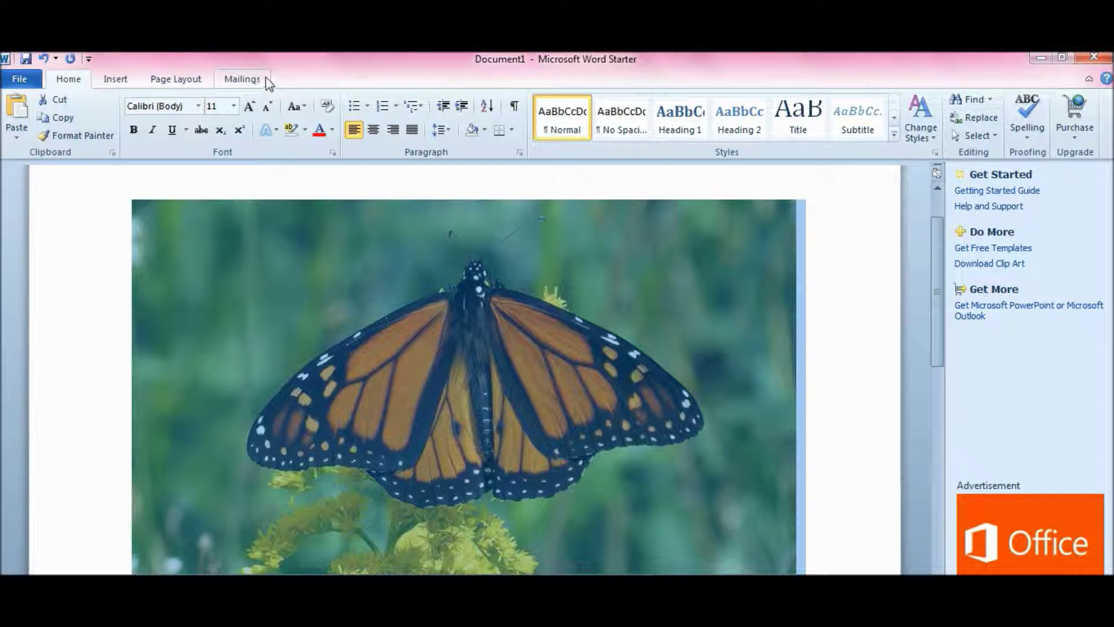
{"action": "left_click", "coordinate": [319, 251]}
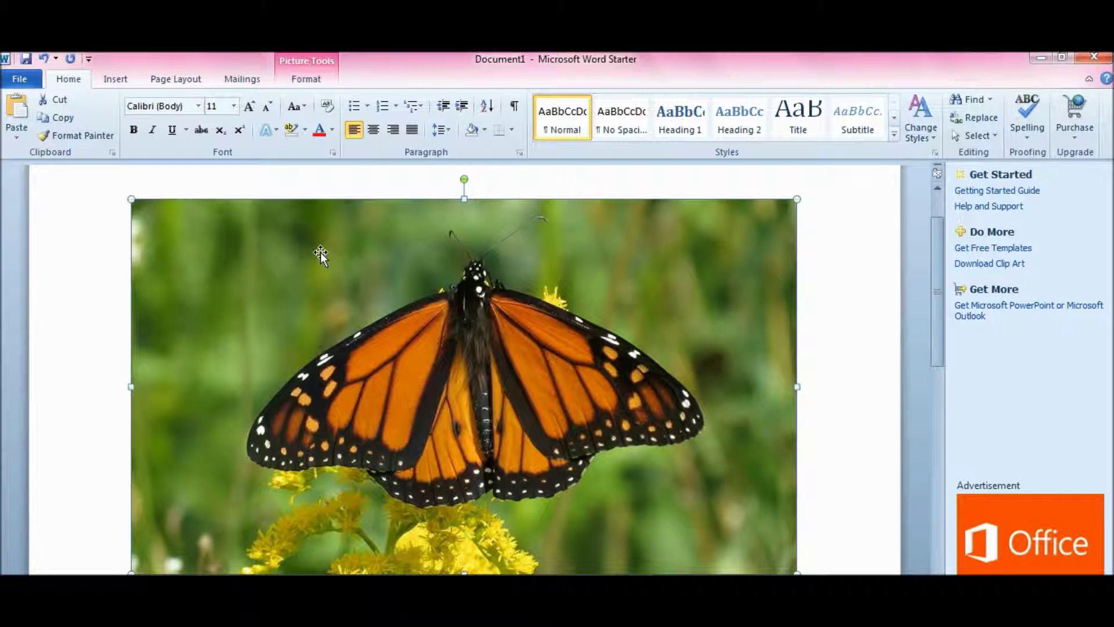
{"action": "left_click", "coordinate": [304, 82]}
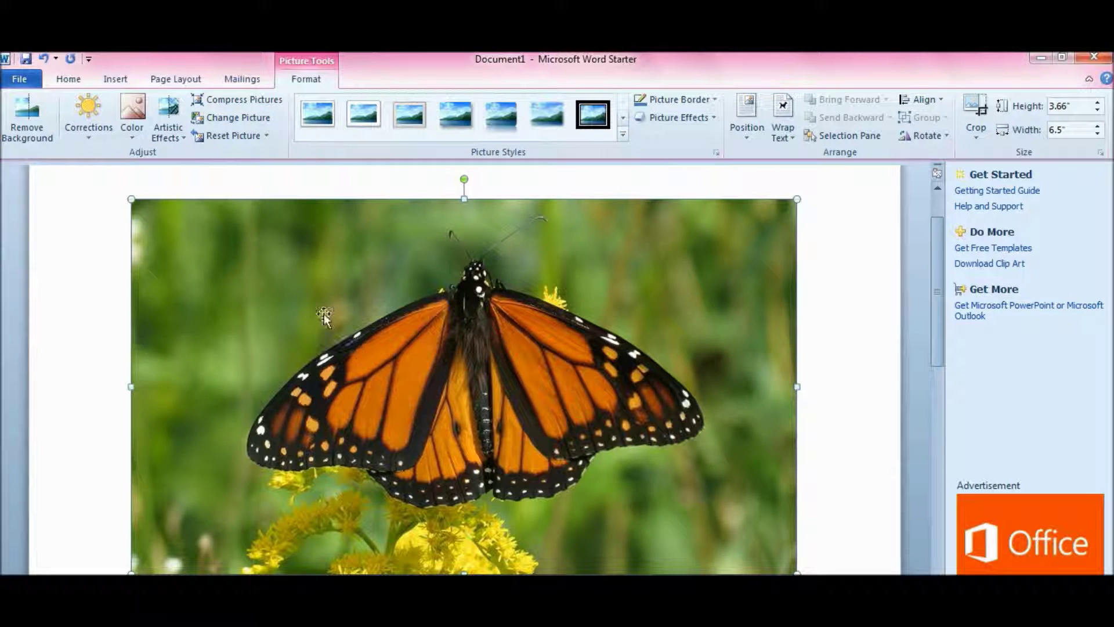
{"action": "left_click", "coordinate": [246, 117]}
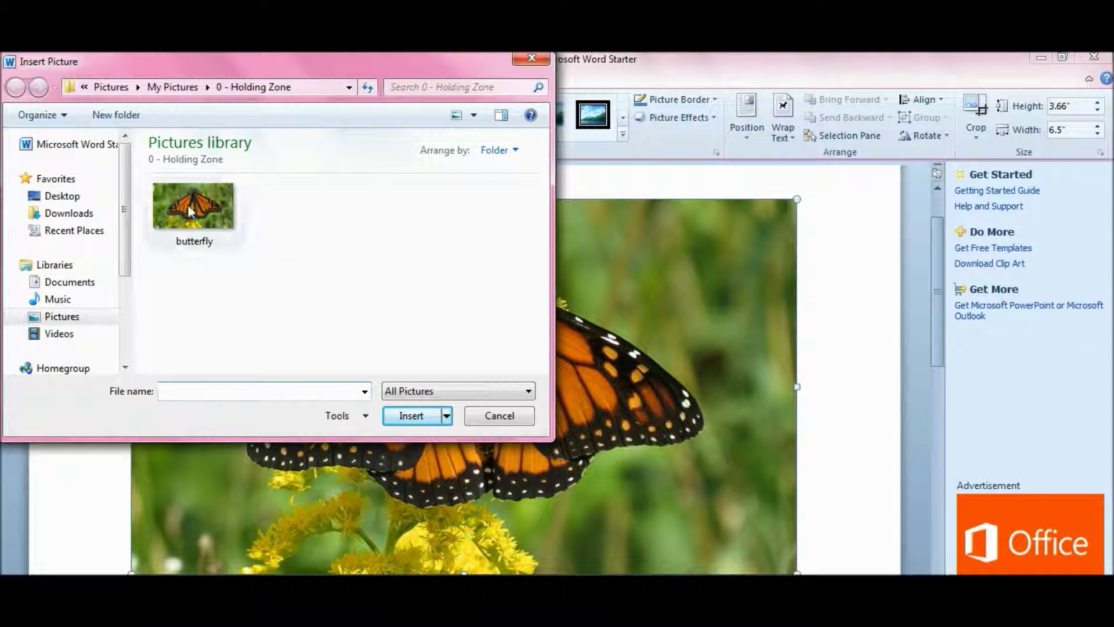
{"action": "left_click", "coordinate": [510, 417]}
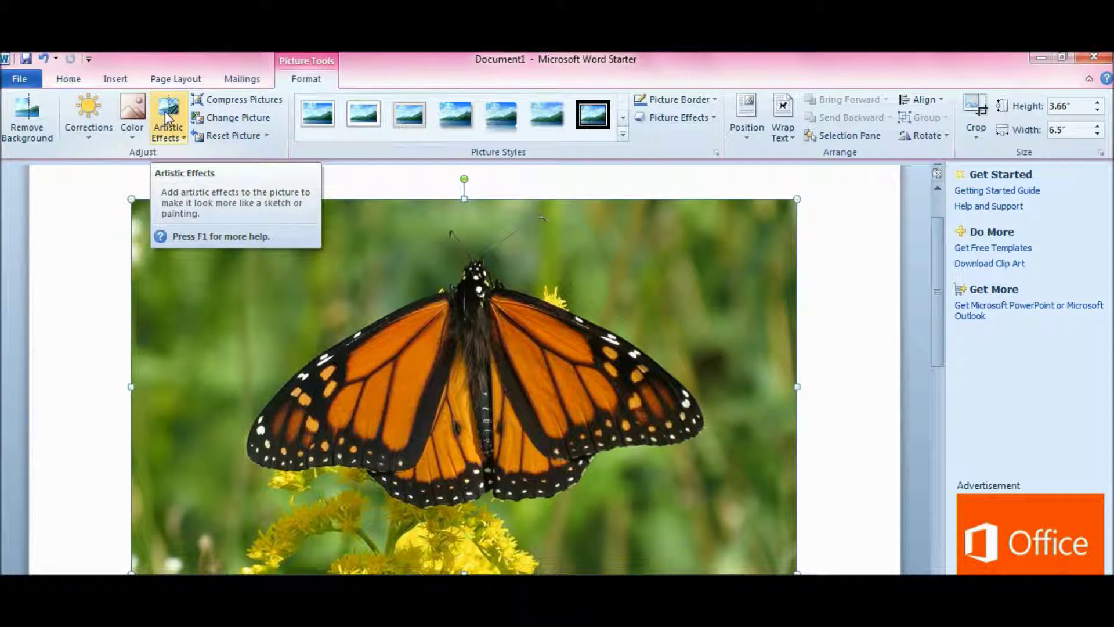
Step: Try the fourth artistic effect, then apply the grid-like mosaic Light Screen effect to the photo
{"action": "left_click", "coordinate": [185, 143]}
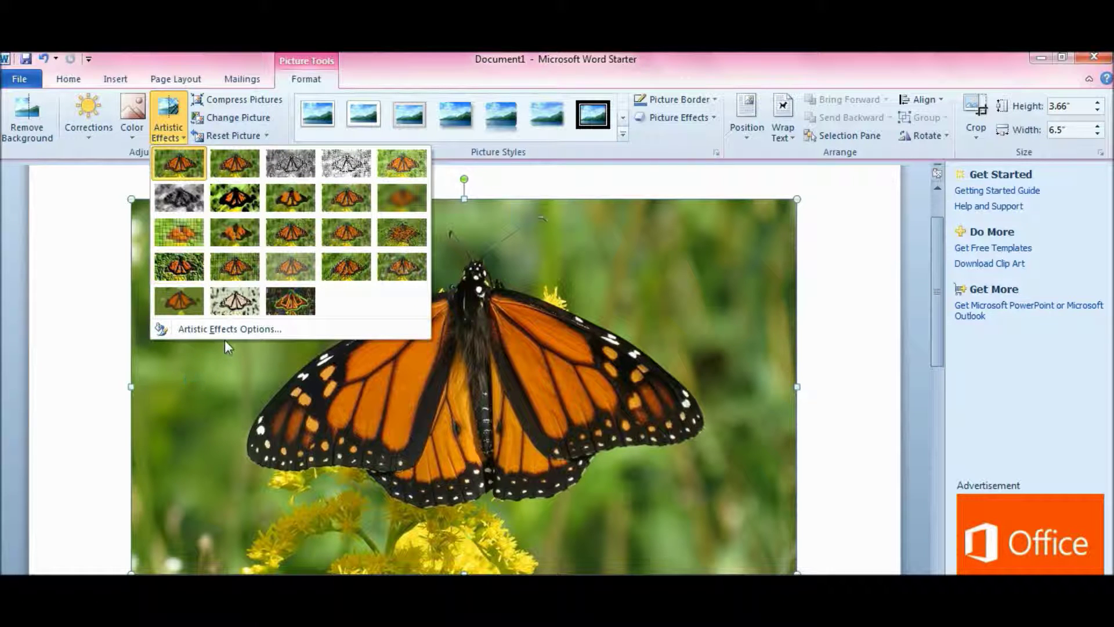
{"action": "left_click", "coordinate": [333, 162]}
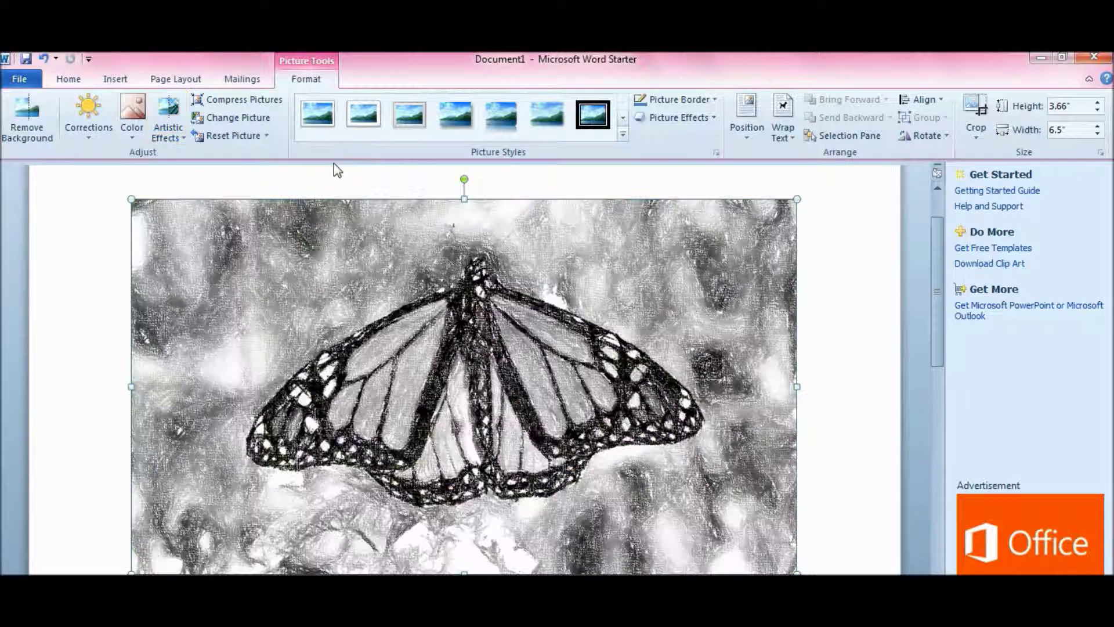
{"action": "left_click", "coordinate": [186, 139]}
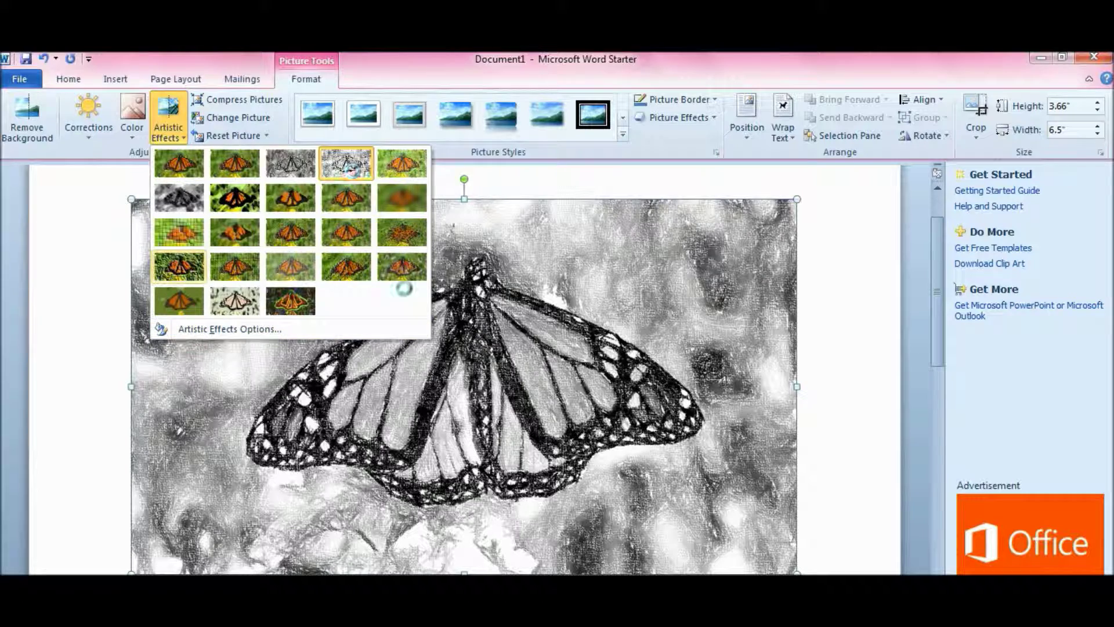
{"action": "left_click", "coordinate": [180, 231]}
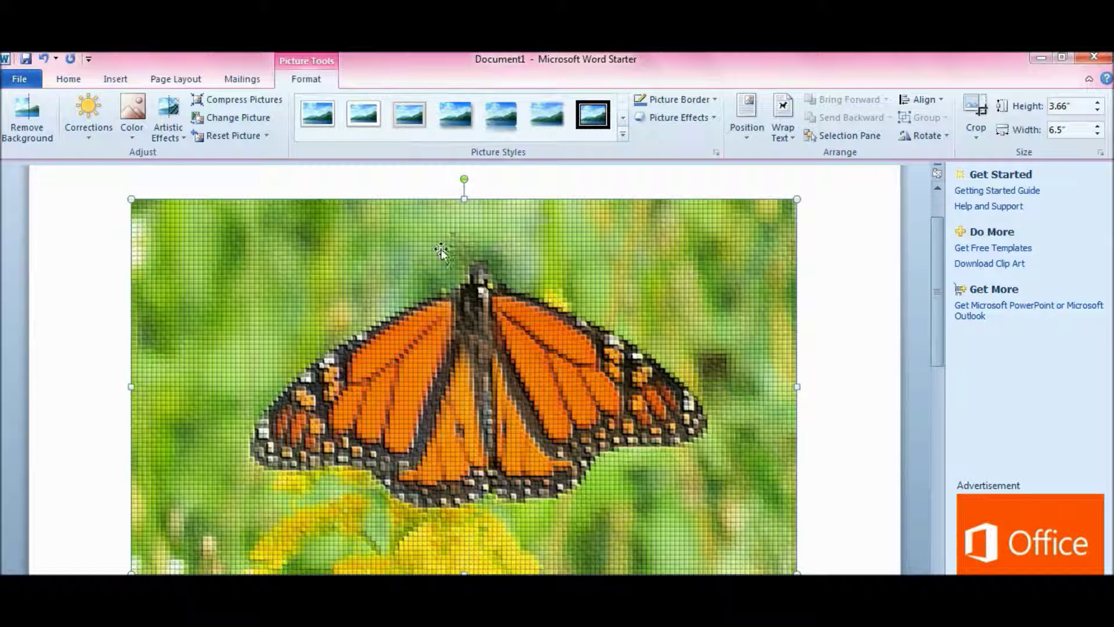
{"action": "left_click", "coordinate": [177, 139]}
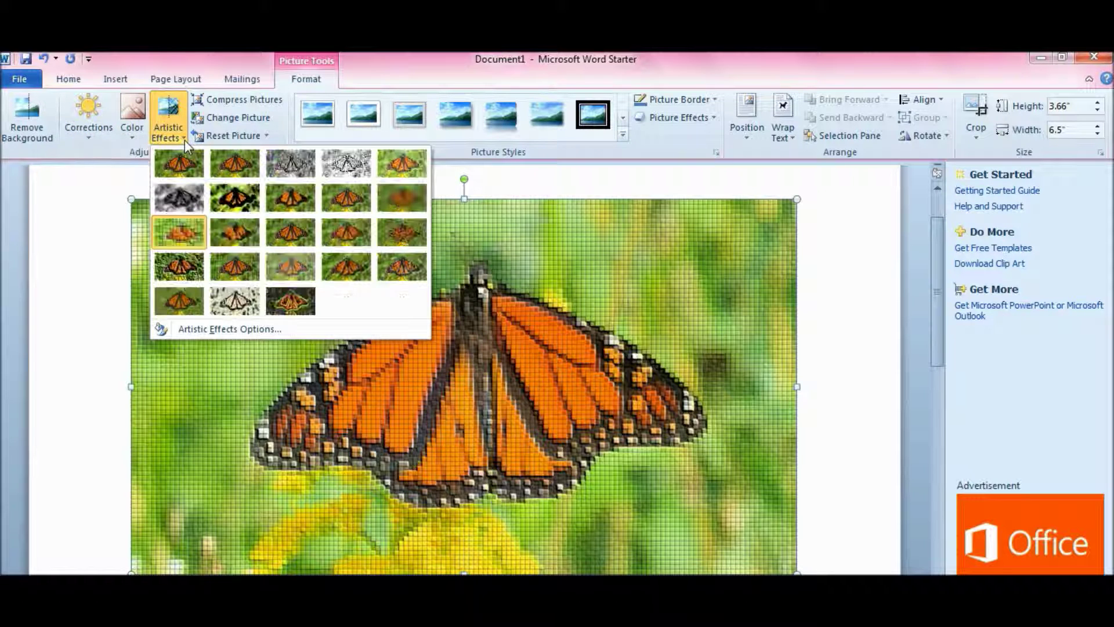
Step: Review the photo's 3-D Rotation and Picture Corrections settings in Artistic Effects Options, then close it
{"action": "left_click", "coordinate": [227, 330]}
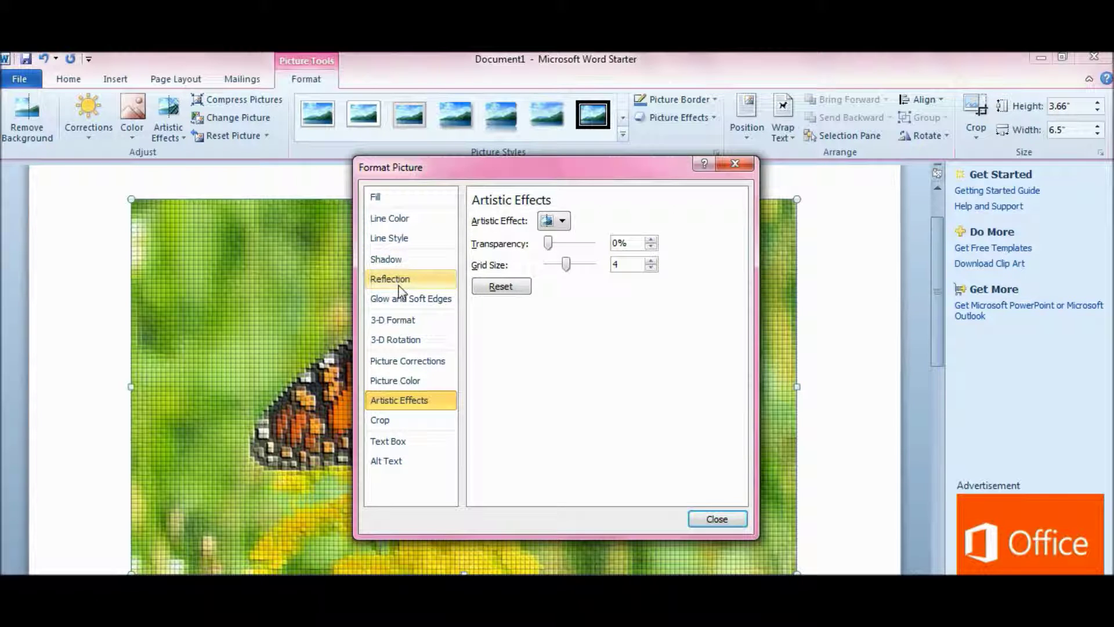
{"action": "left_click", "coordinate": [388, 339]}
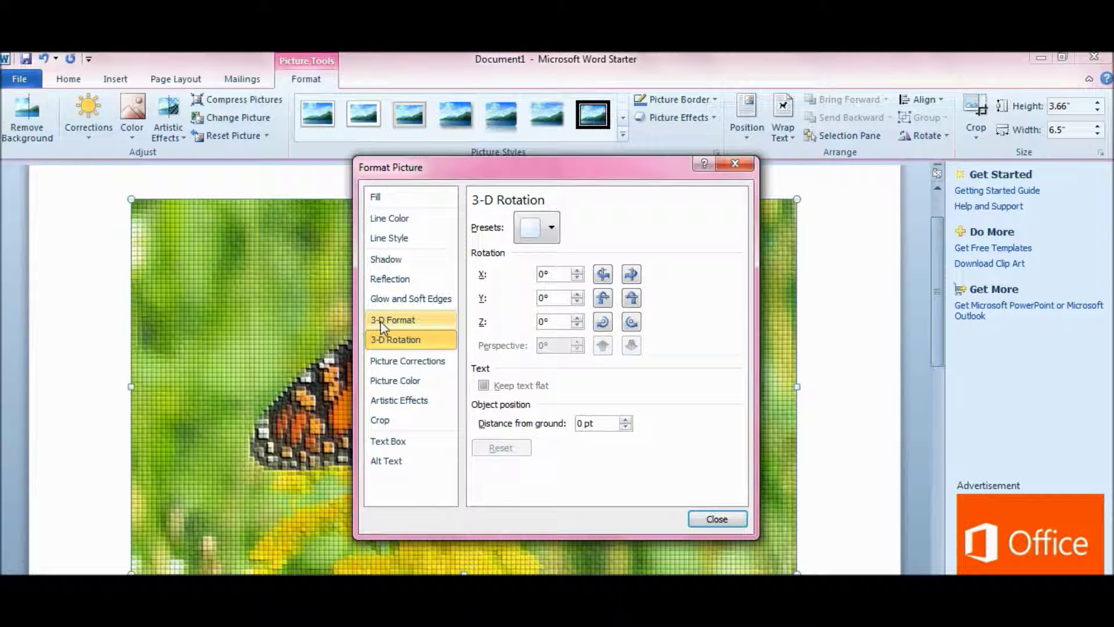
{"action": "left_click", "coordinate": [384, 364]}
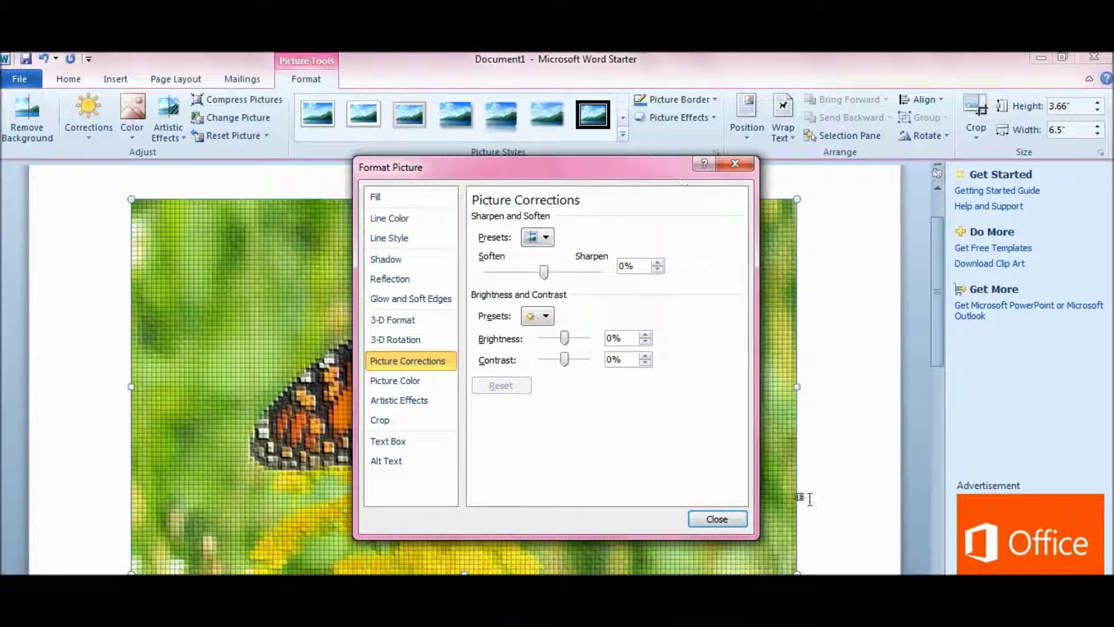
{"action": "left_click", "coordinate": [717, 518]}
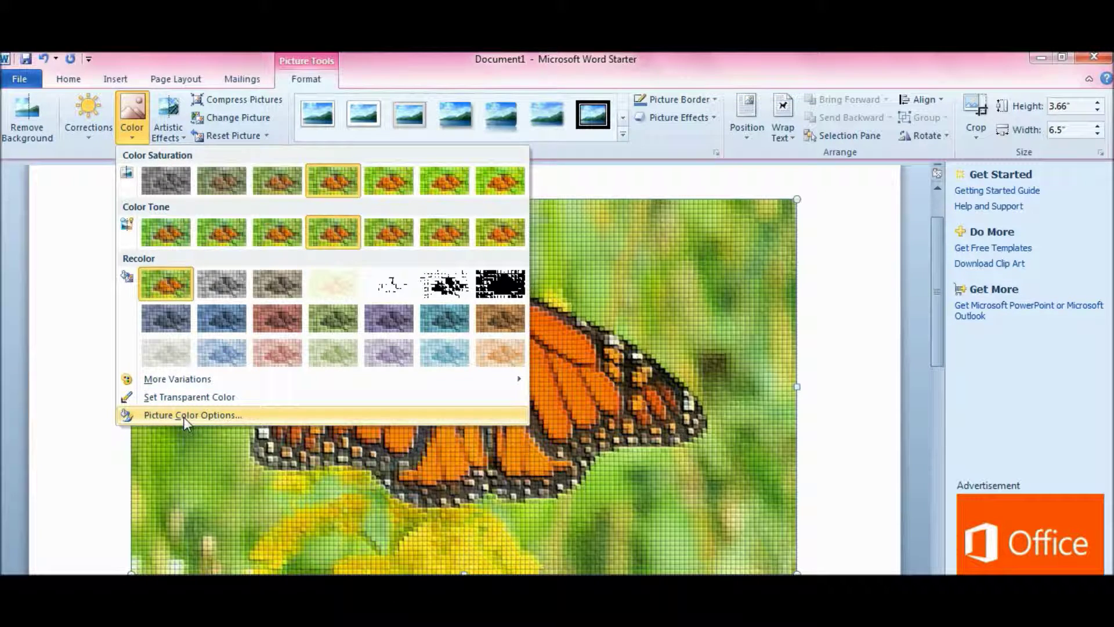
Step: Dismiss the Color gallery, leaving the mosaic photo's colors unchanged
{"action": "left_click", "coordinate": [73, 238]}
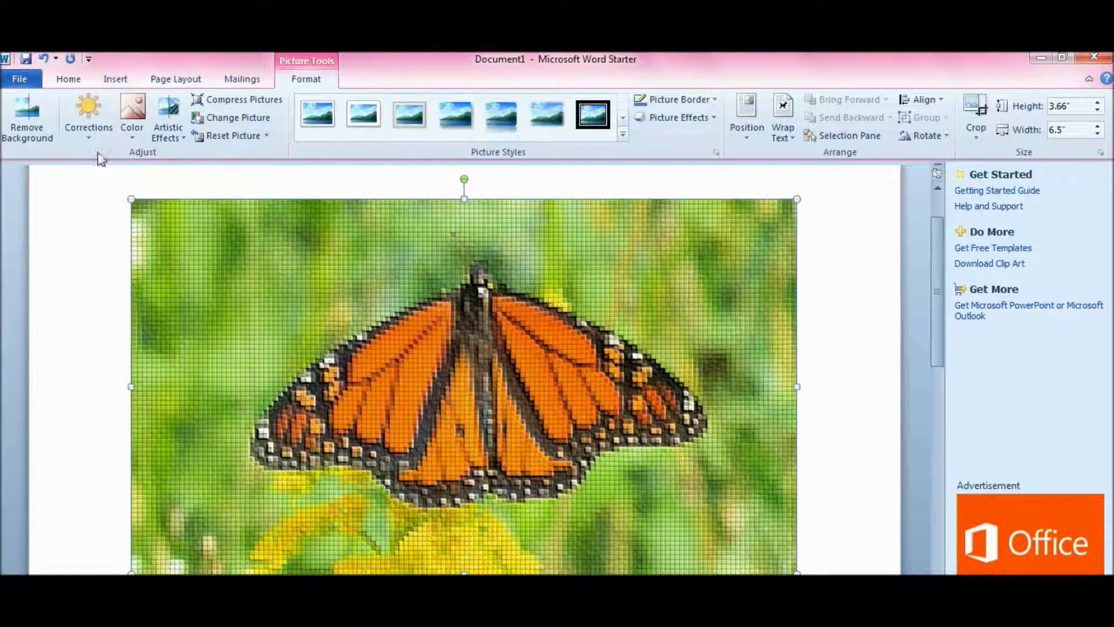
Step: Undo the recent picture edits and remove the butterfly photo from the page
{"action": "left_click", "coordinate": [46, 270]}
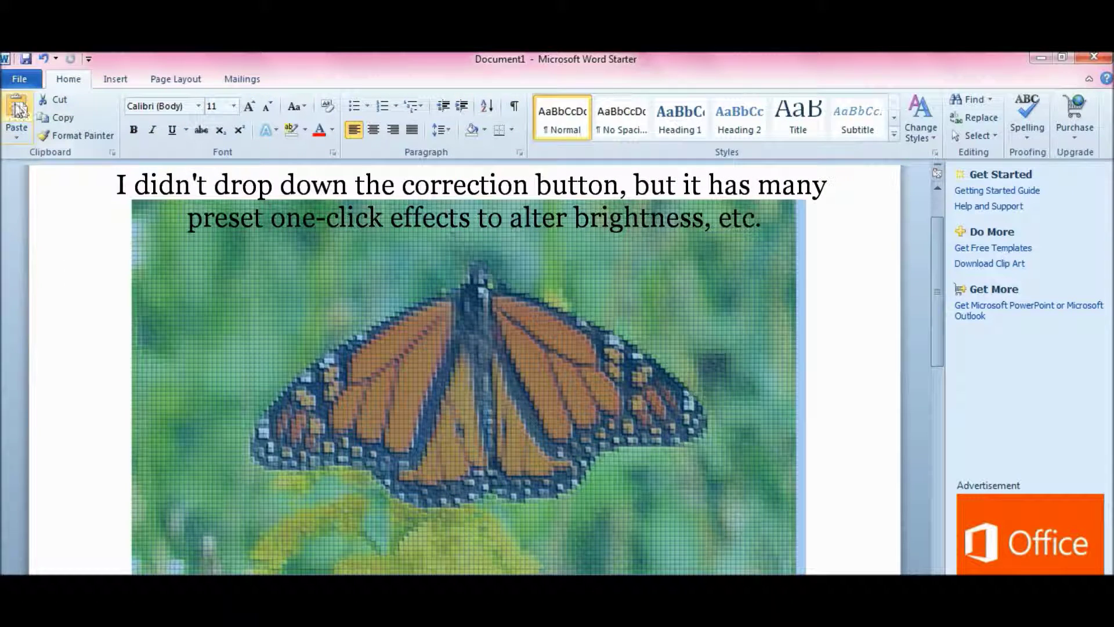
{"action": "left_click", "coordinate": [19, 109]}
{"action": "key", "text": "ctrl+z"}
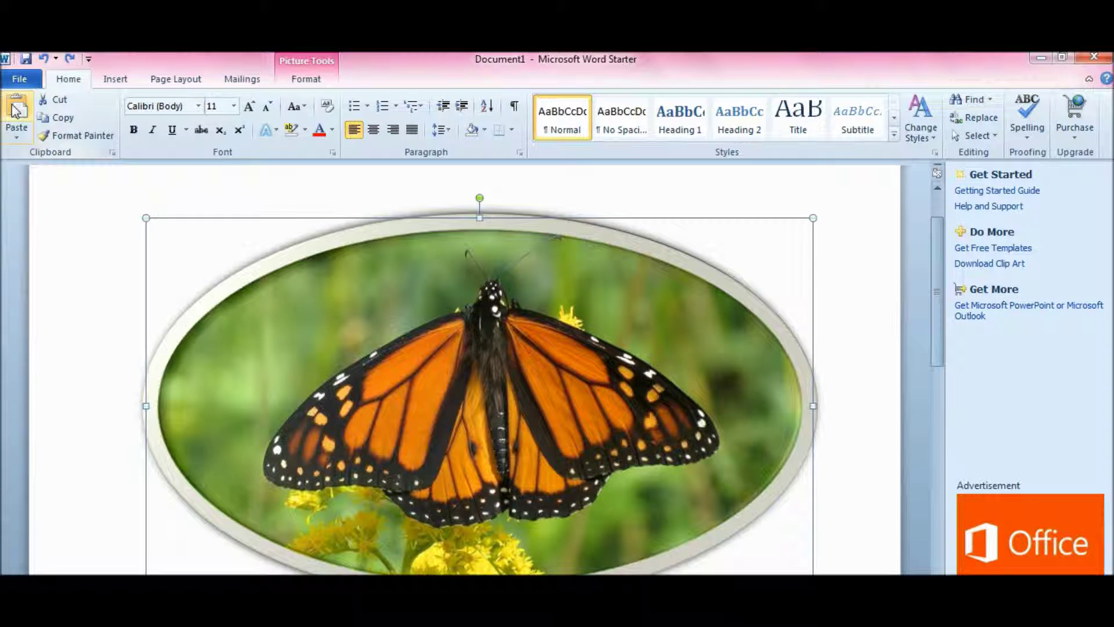
{"action": "key", "text": "ctrl+z"}
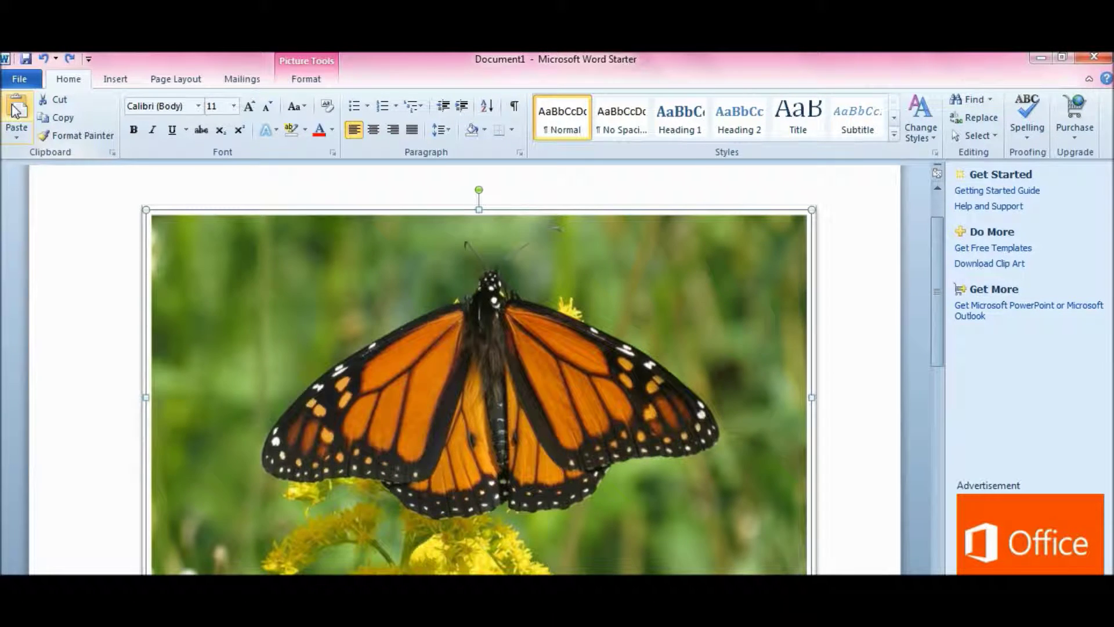
{"action": "key", "text": "ctrl+z"}
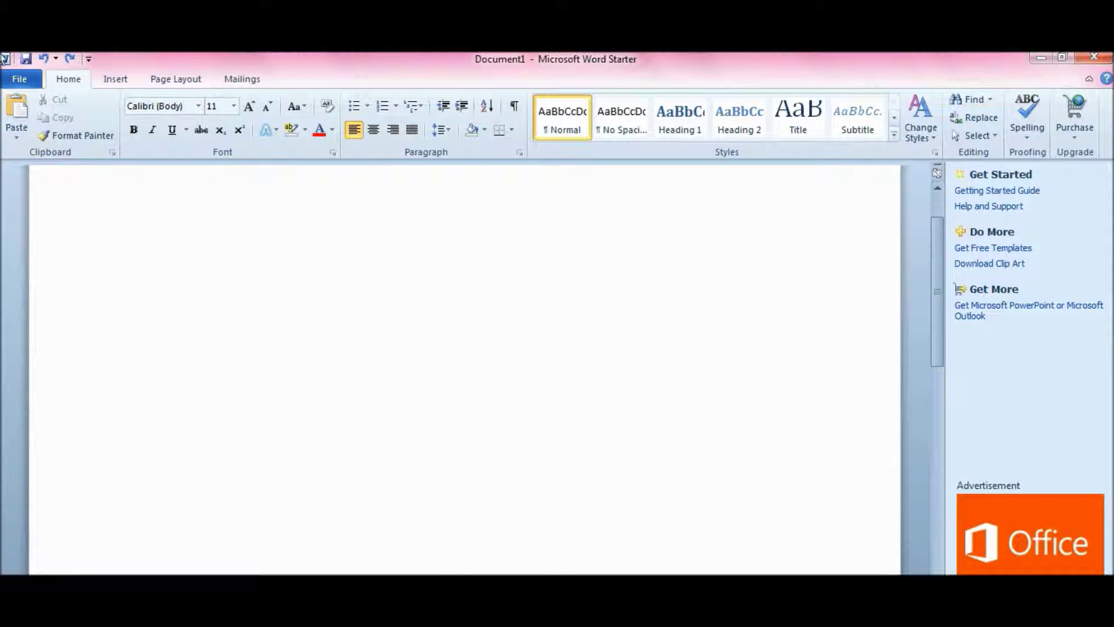
Step: Insert the original butterfly photo file again from 0 - Holding Zone
{"action": "left_click", "coordinate": [130, 77]}
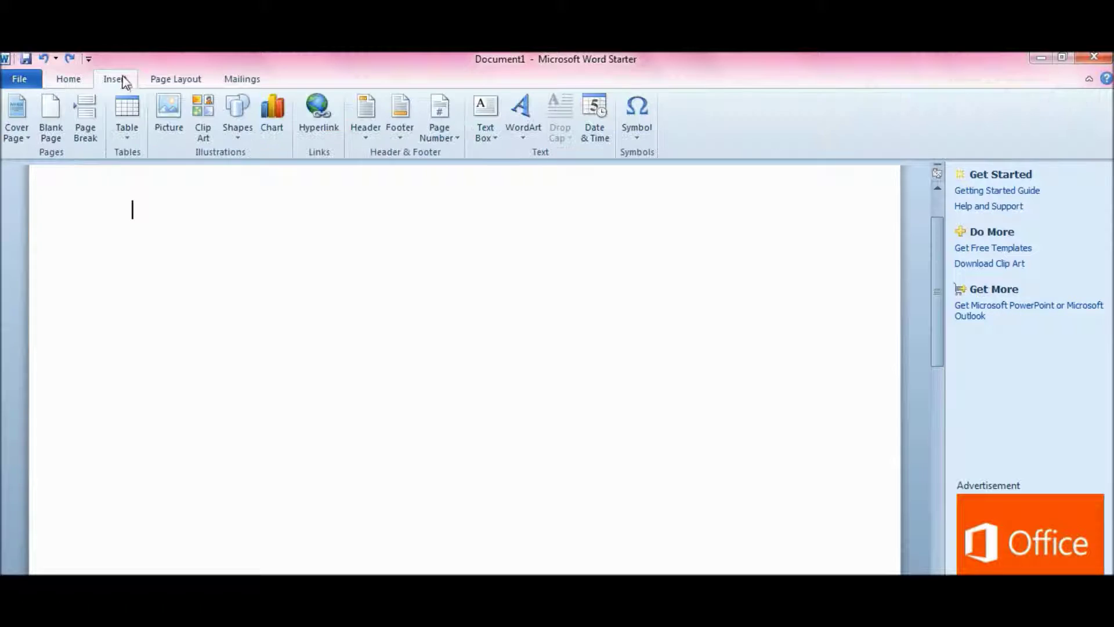
{"action": "left_click", "coordinate": [168, 116]}
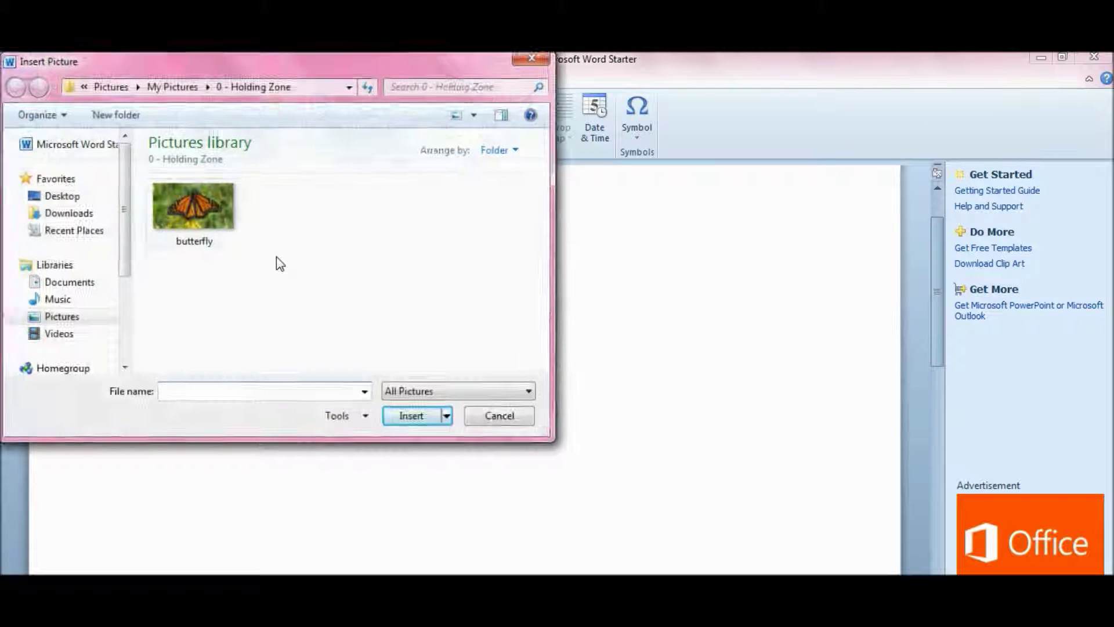
{"action": "double_click", "coordinate": [204, 207]}
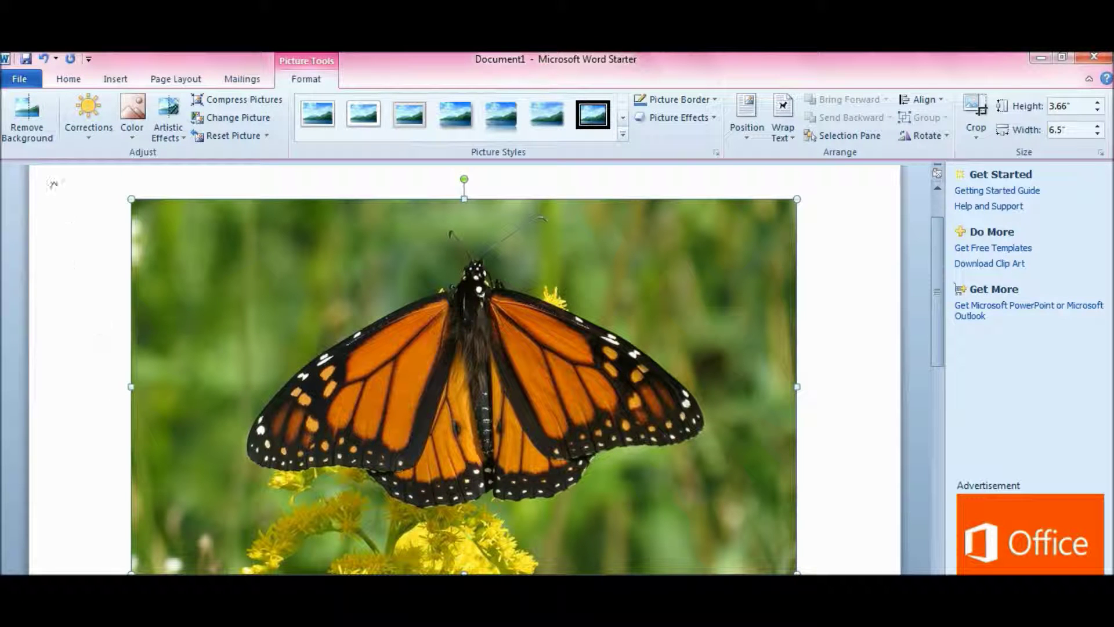
Step: Remove the green background, trying Mark Areas to Keep and Remove, then keep the changes
{"action": "left_click", "coordinate": [27, 126]}
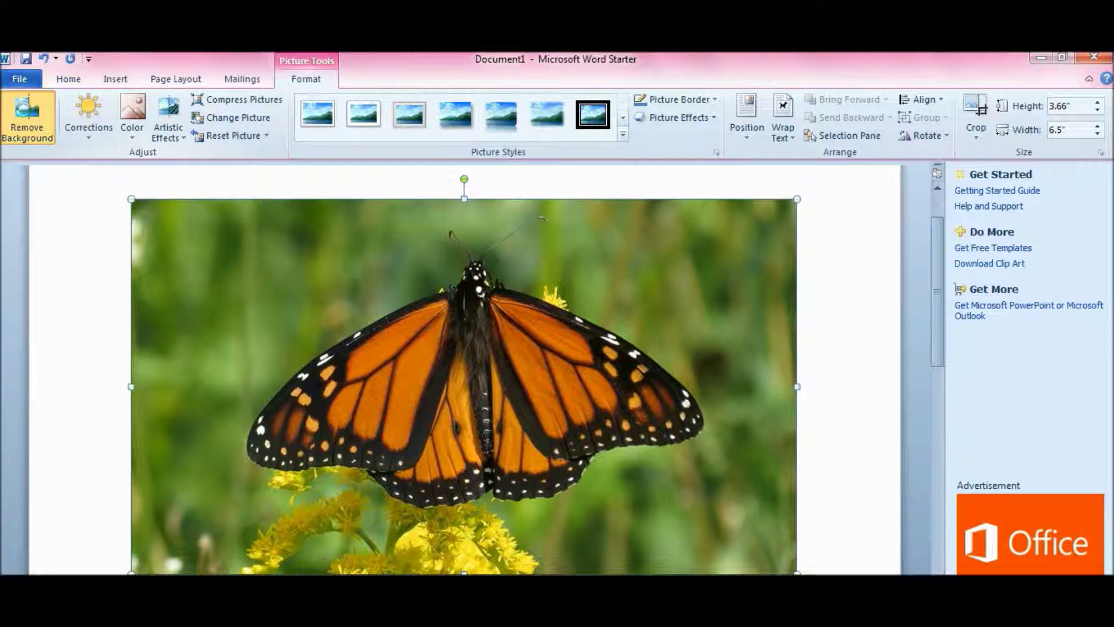
{"action": "left_click", "coordinate": [22, 106]}
{"action": "left_click", "coordinate": [71, 108]}
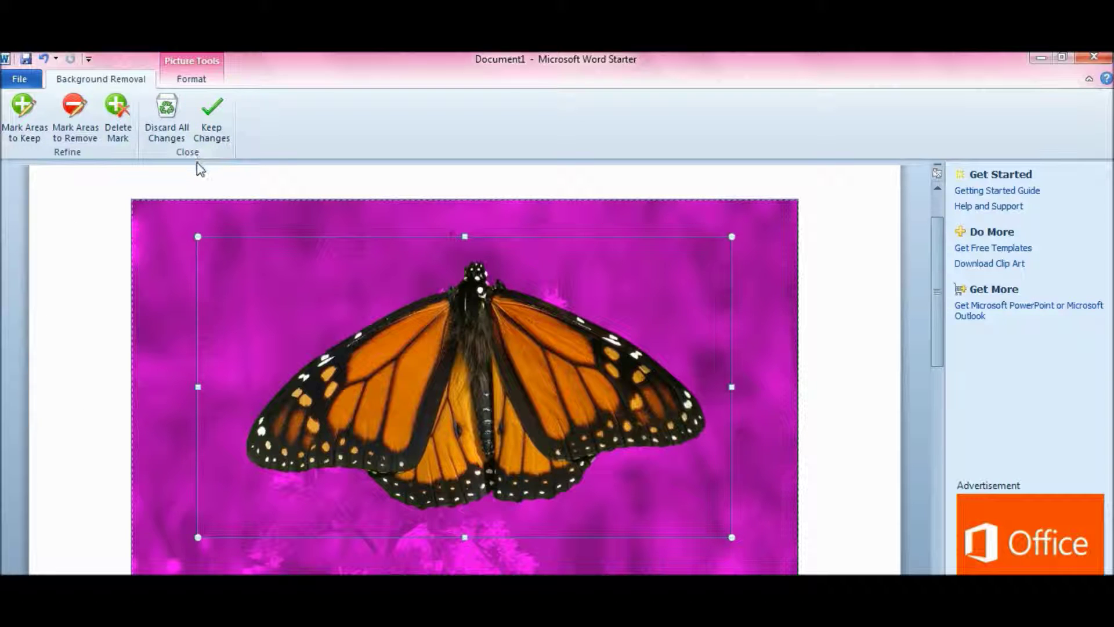
{"action": "left_click", "coordinate": [219, 136]}
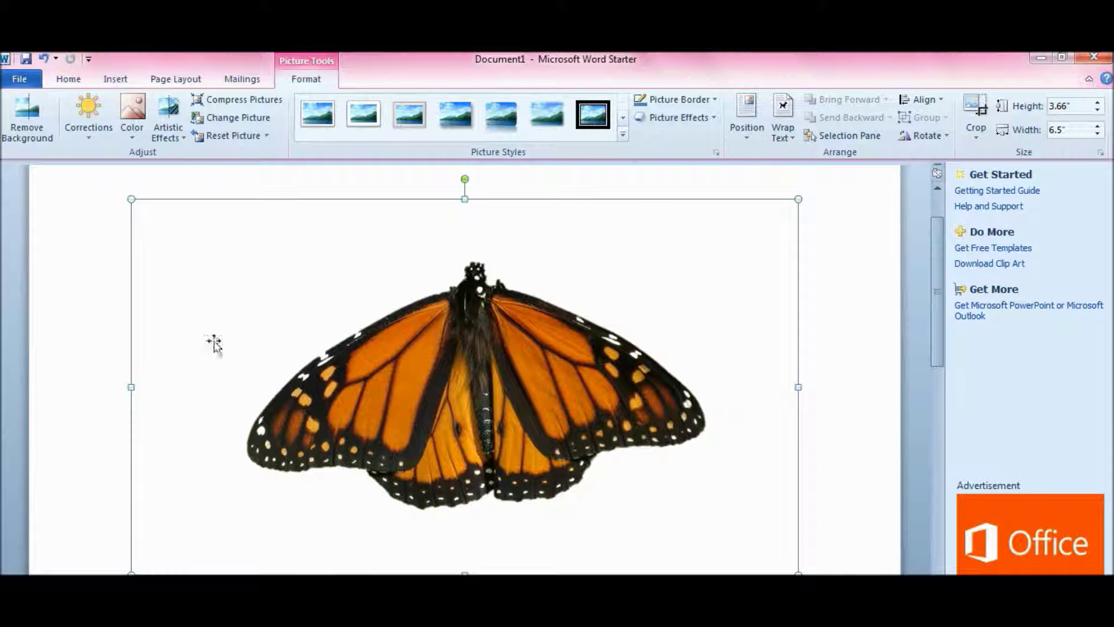
Step: Undo the background removal, restoring the green background and yellow flowers
{"action": "key", "text": "ctrl+z"}
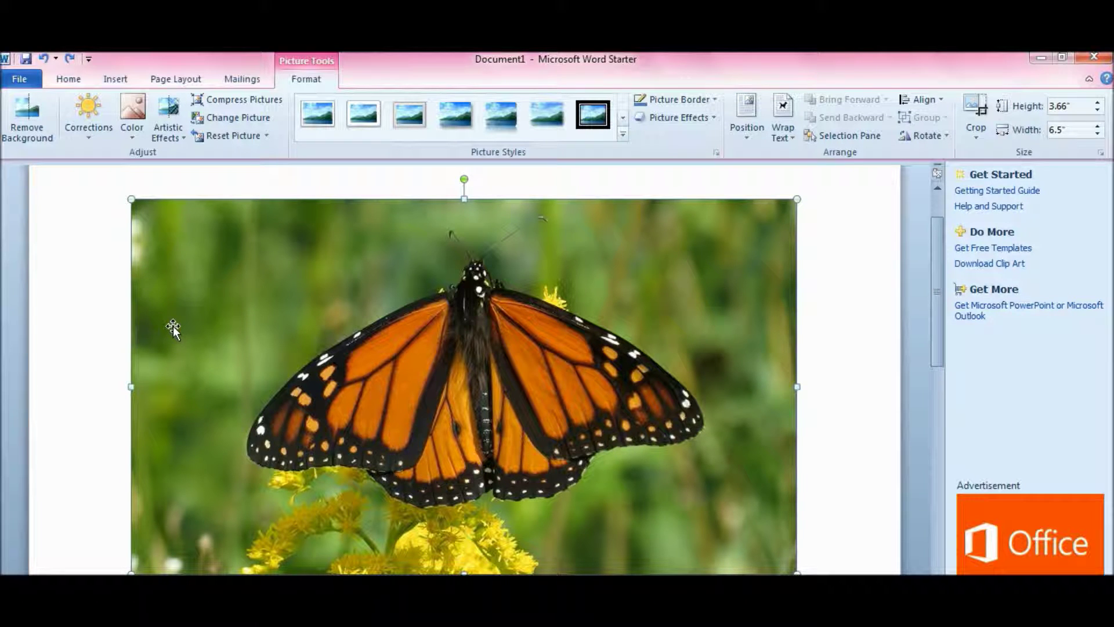
{"action": "right_click", "coordinate": [267, 306]}
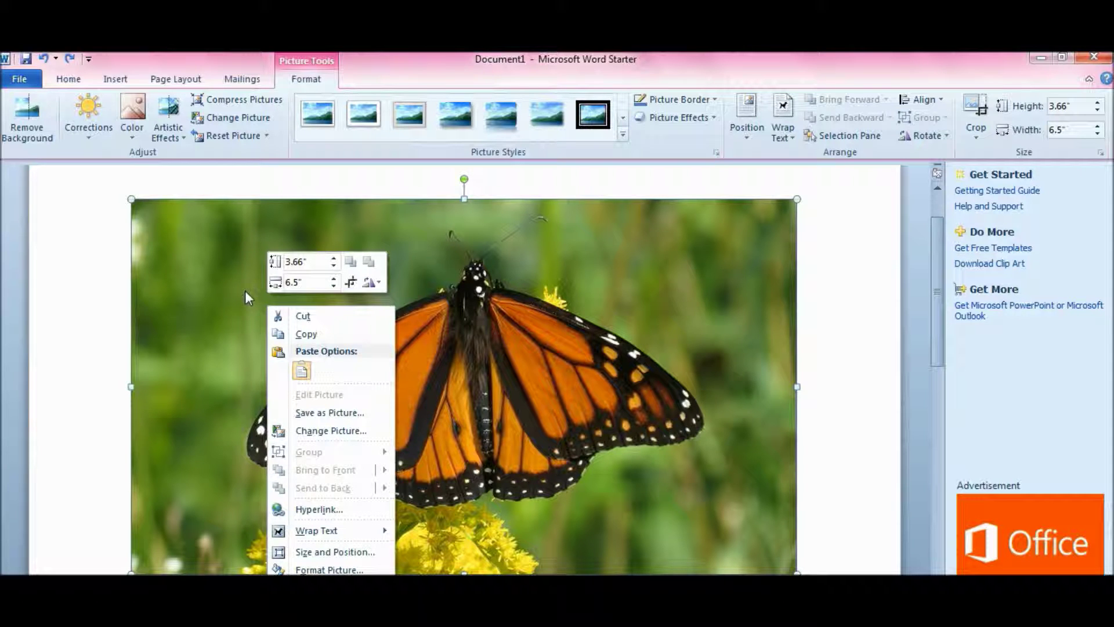
Step: Save the picture as a JPEG named butterfly2 in the 0 - Holding Zone folder
{"action": "left_click", "coordinate": [344, 413]}
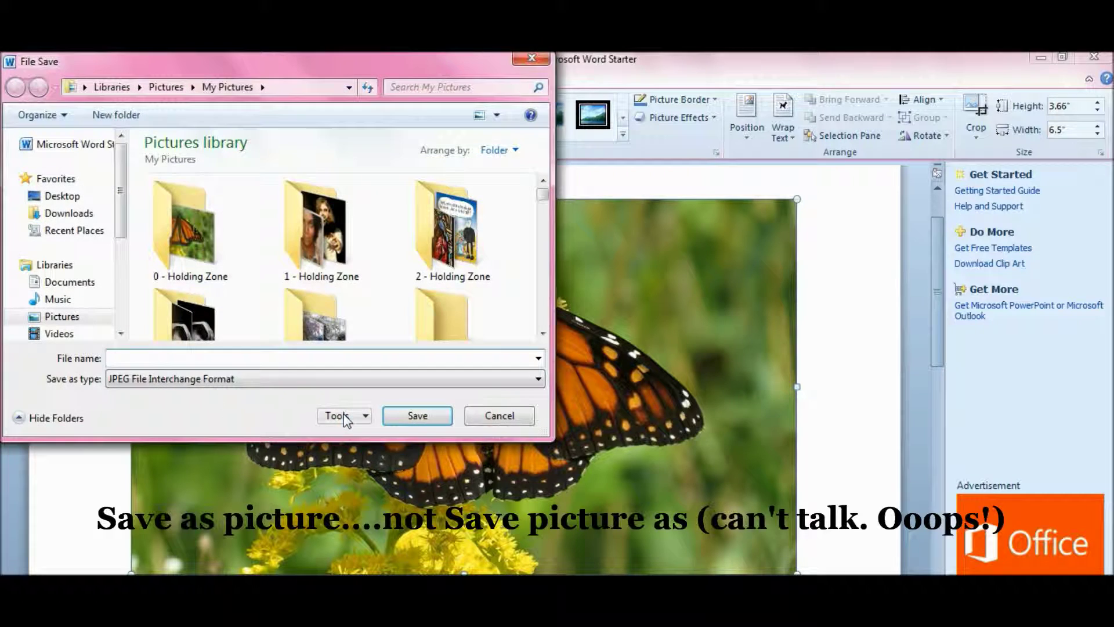
{"action": "double_click", "coordinate": [184, 232]}
{"action": "left_click", "coordinate": [171, 357]}
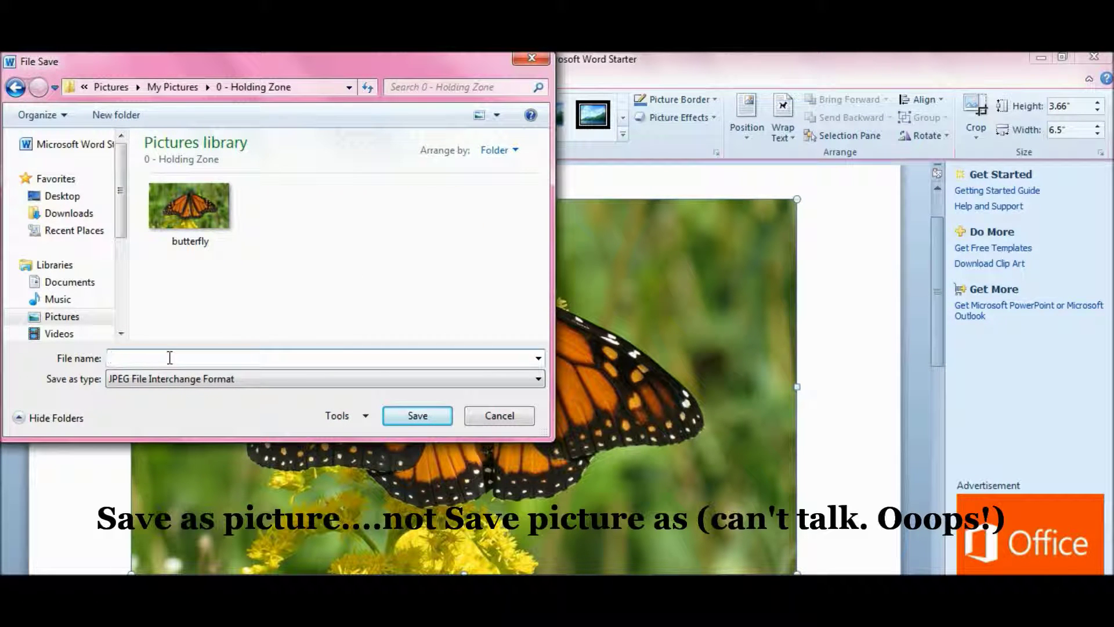
{"action": "type", "text": "butterfly2"}
{"action": "key", "text": "Return"}
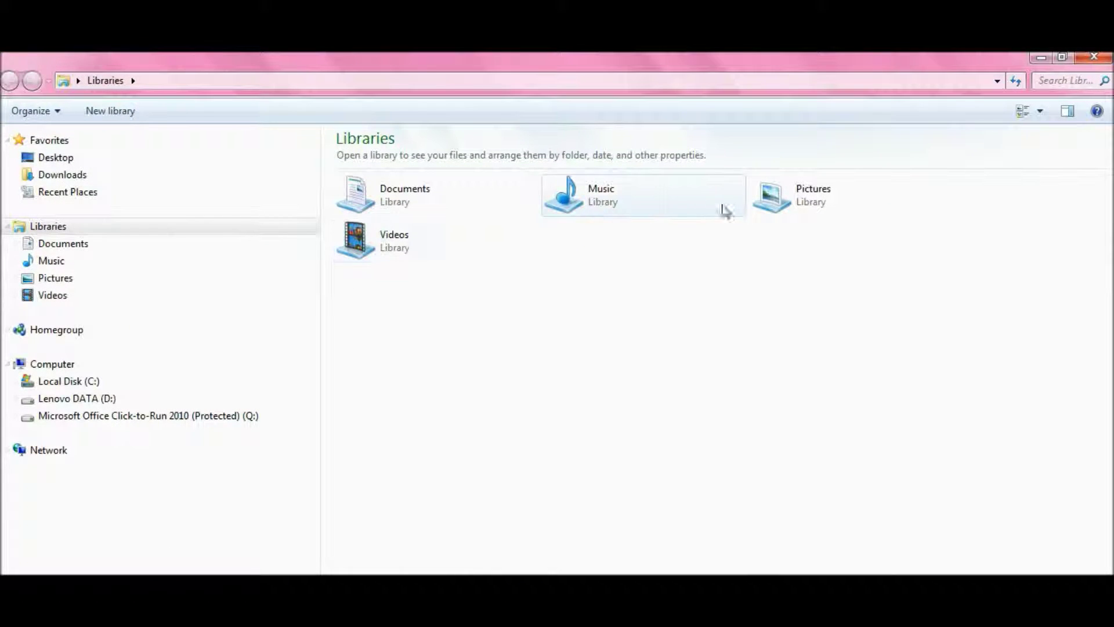
Step: Check that butterfly2 sits beside butterfly in Pictures > 0 - Holding Zone, then close Explorer
{"action": "double_click", "coordinate": [766, 199]}
{"action": "double_click", "coordinate": [400, 209]}
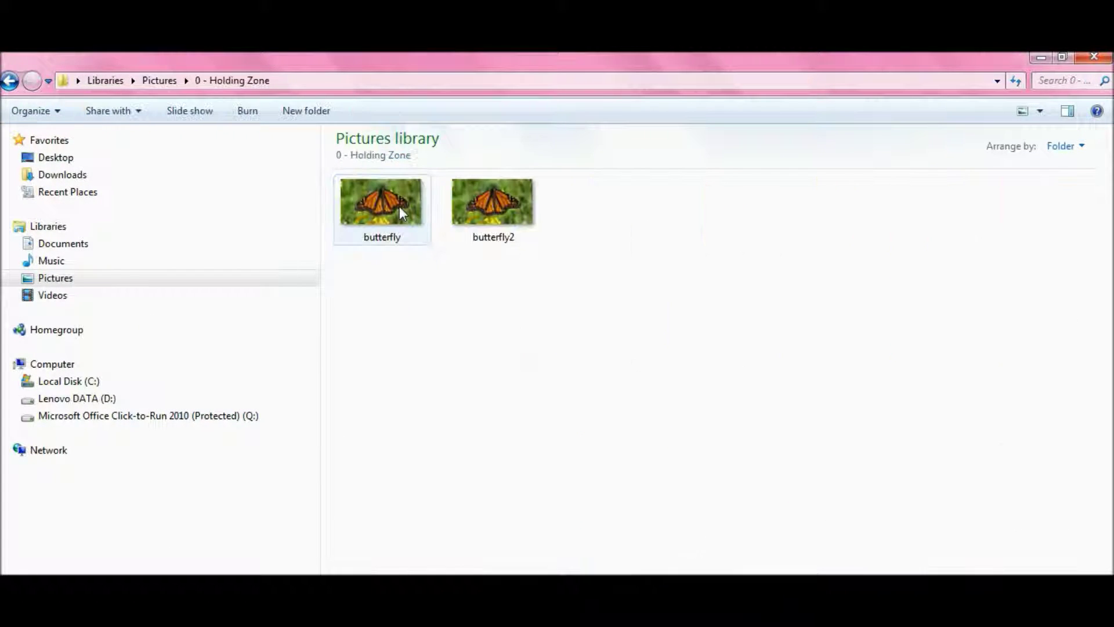
{"action": "mouse_move", "coordinate": [515, 197]}
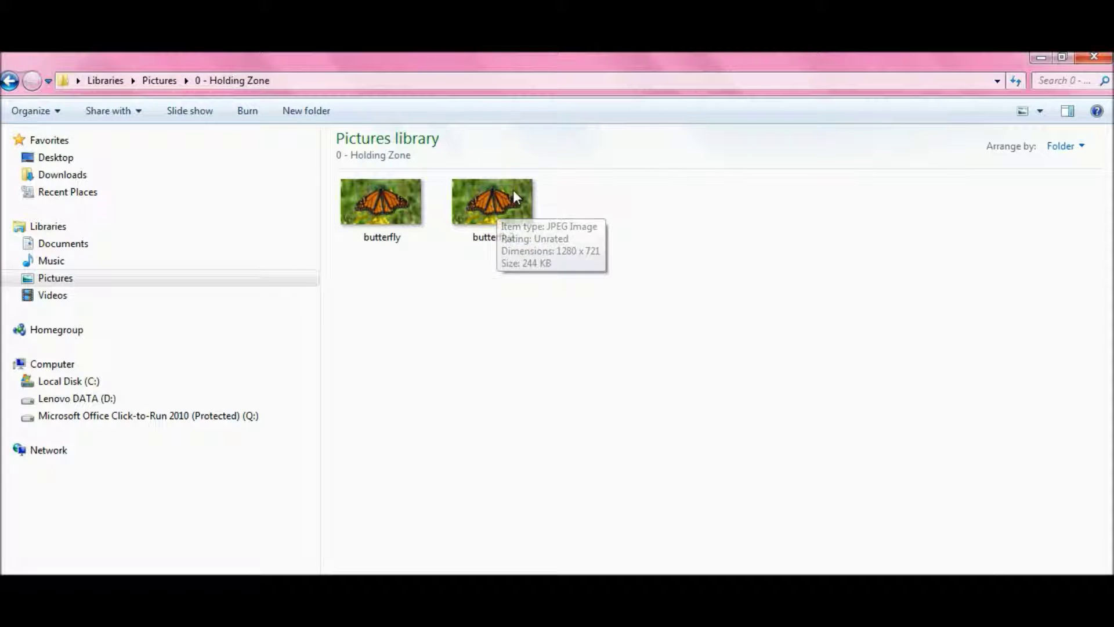
{"action": "left_click", "coordinate": [1095, 58]}
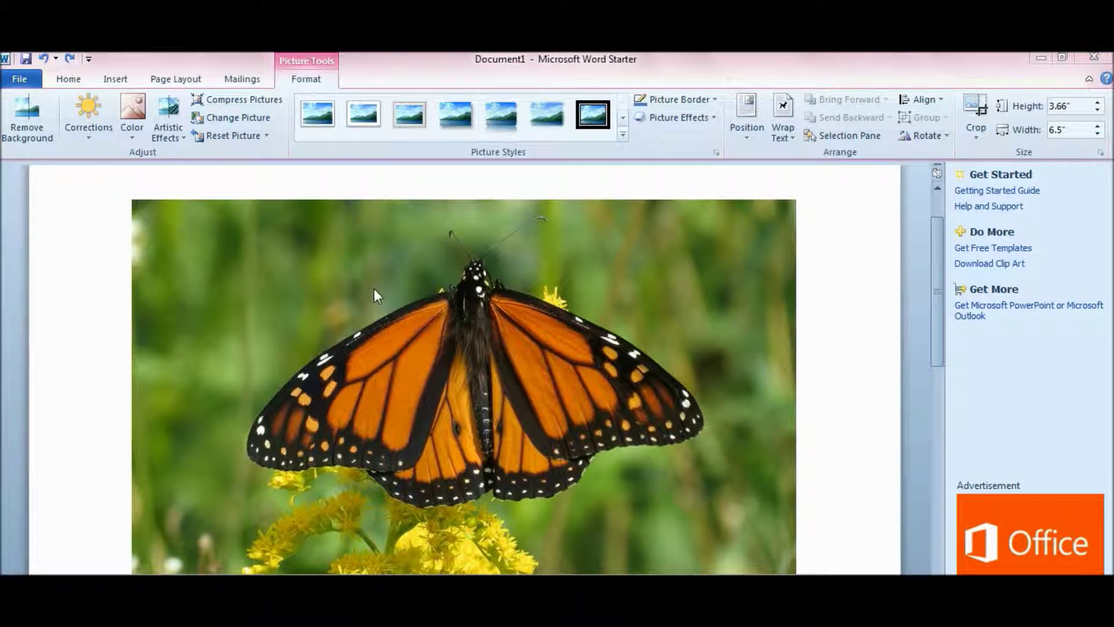